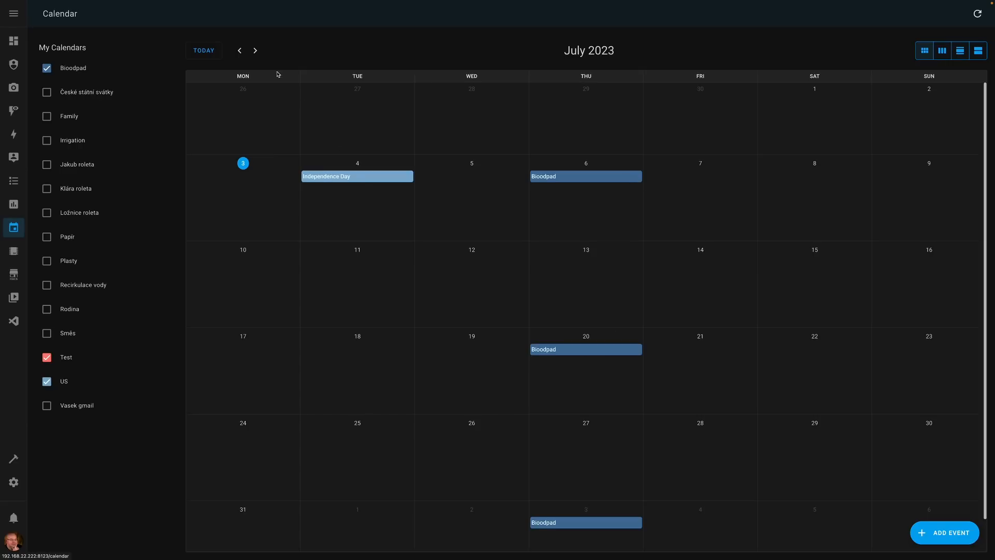
pyautogui.click(255, 50)
pyautogui.click(240, 50)
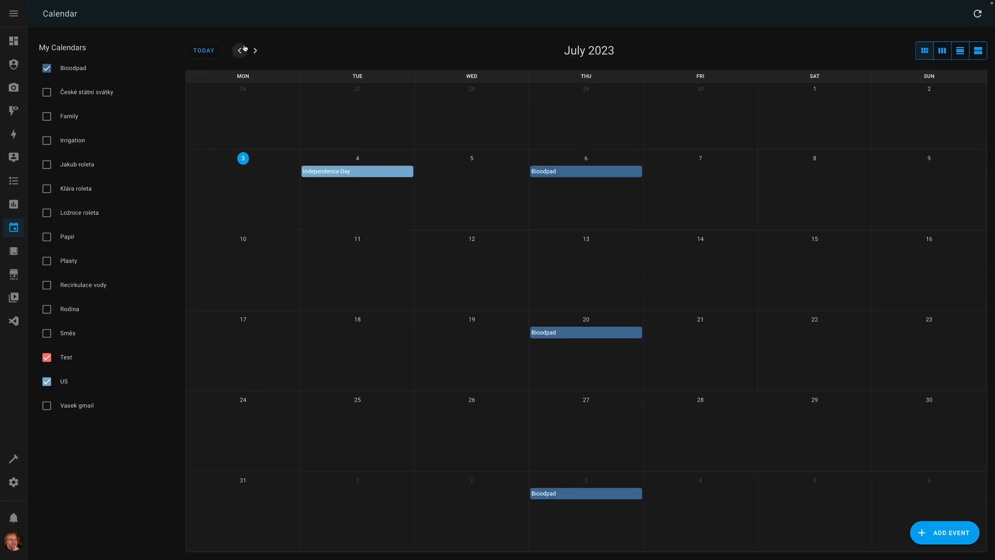
# - Set up a Calendar: List event service call in Developer Tools with the US calendar entity as target
pyautogui.click(15, 459)
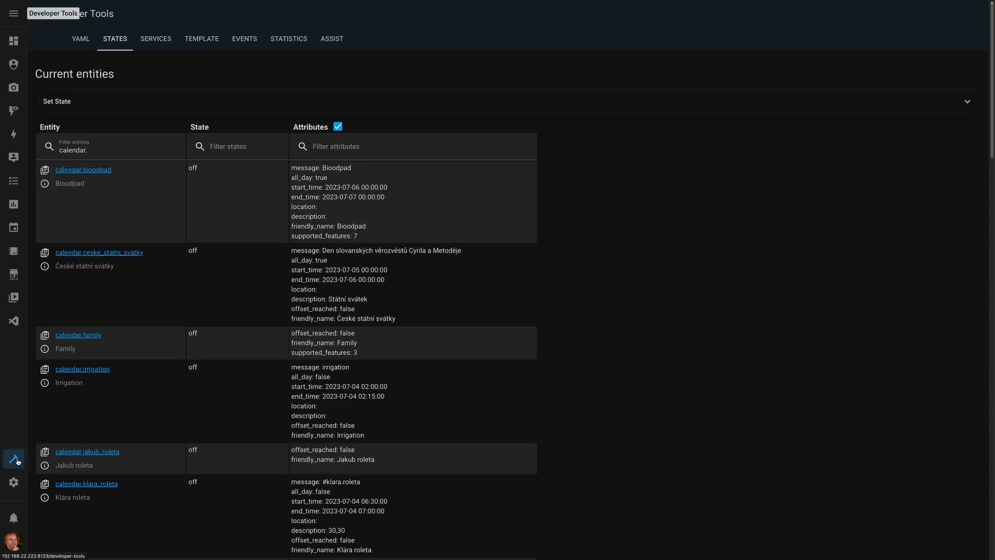
pyautogui.click(156, 38)
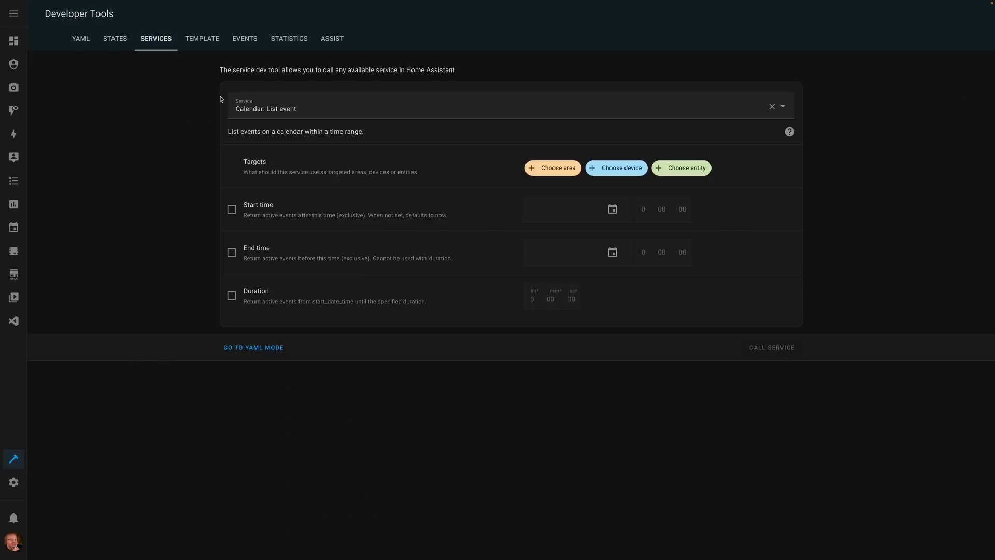
pyautogui.click(319, 109)
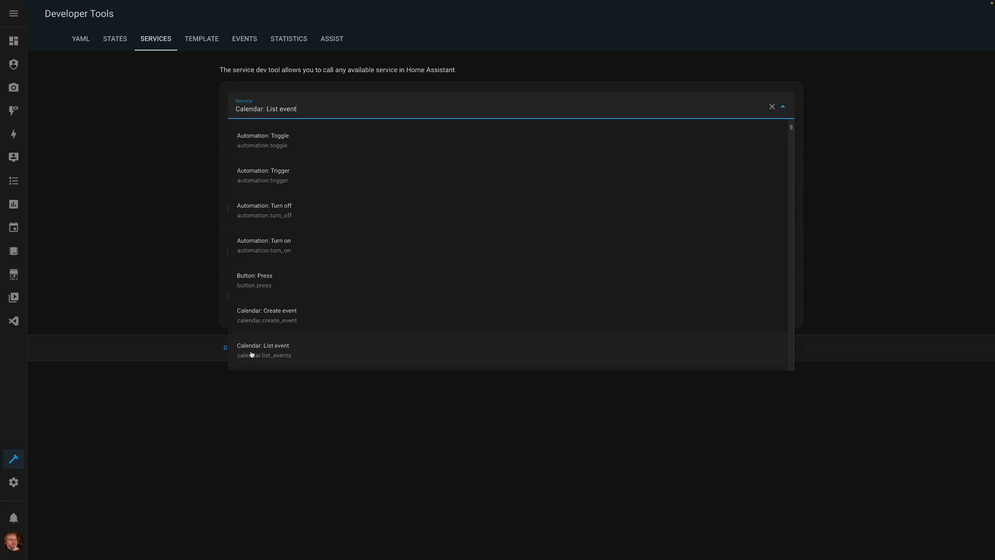
pyautogui.click(130, 255)
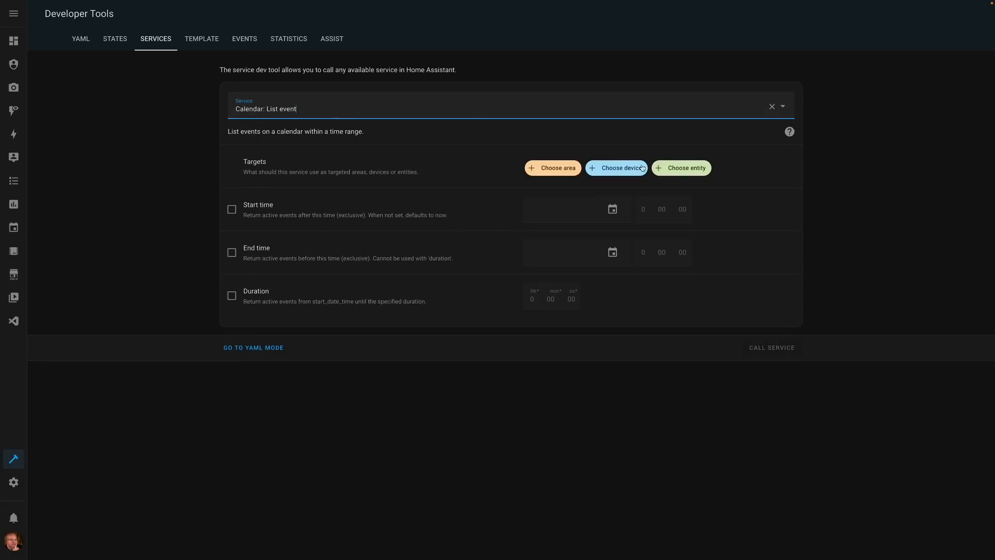
pyautogui.click(699, 168)
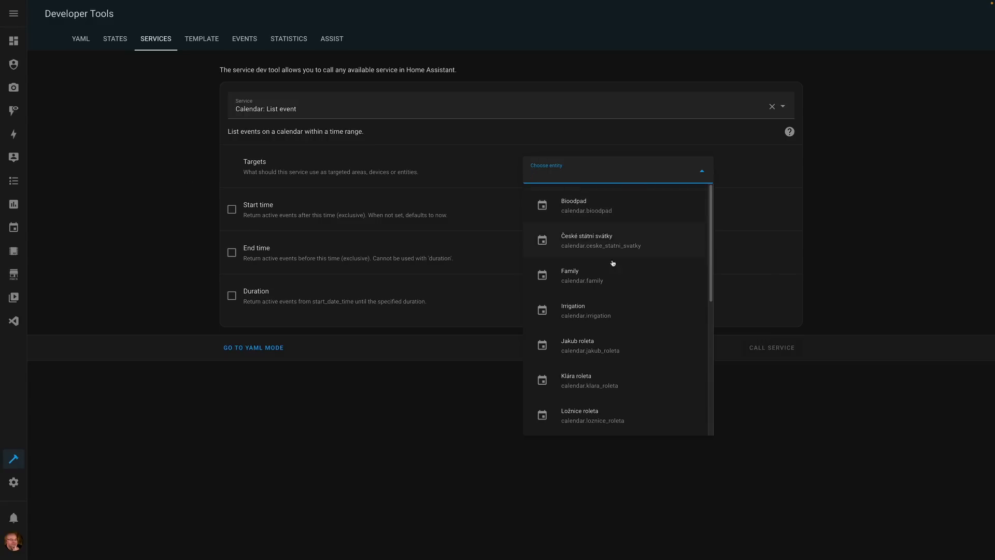
pyautogui.scroll(-5, 633, 380)
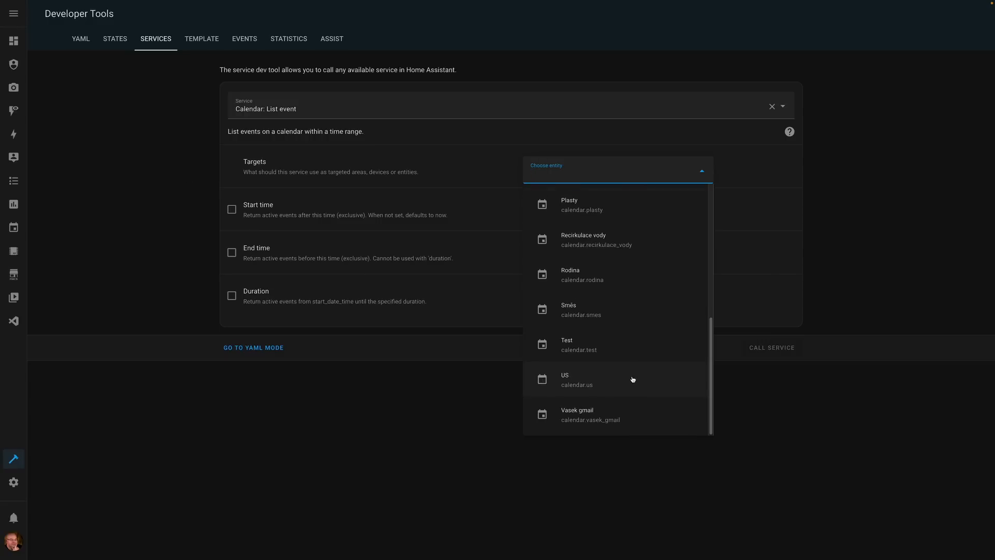
pyautogui.click(586, 382)
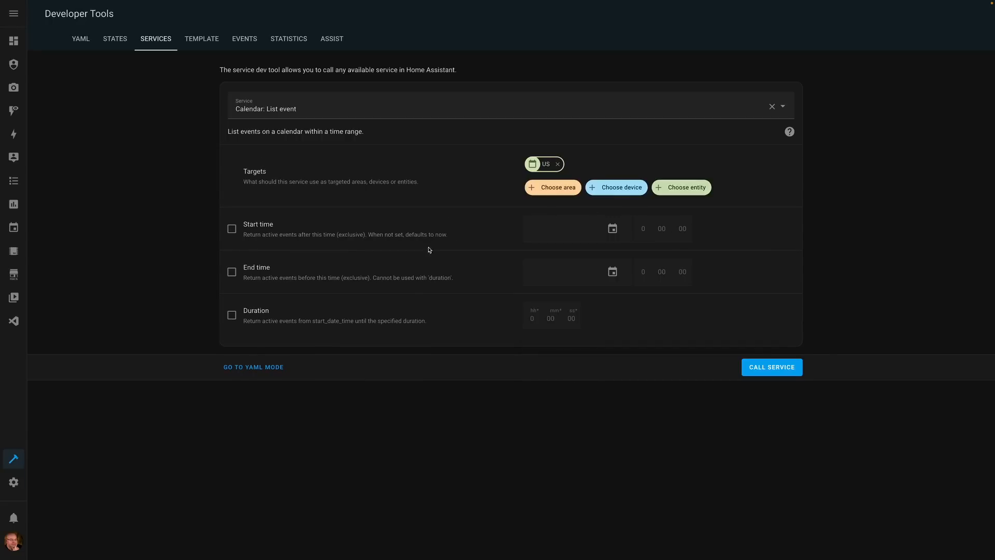
# - Enable the duration, set it to 5000 hours, and call the service to read its response
pyautogui.click(231, 315)
pyautogui.click(530, 318)
pyautogui.write('5000')
pyautogui.click(766, 371)
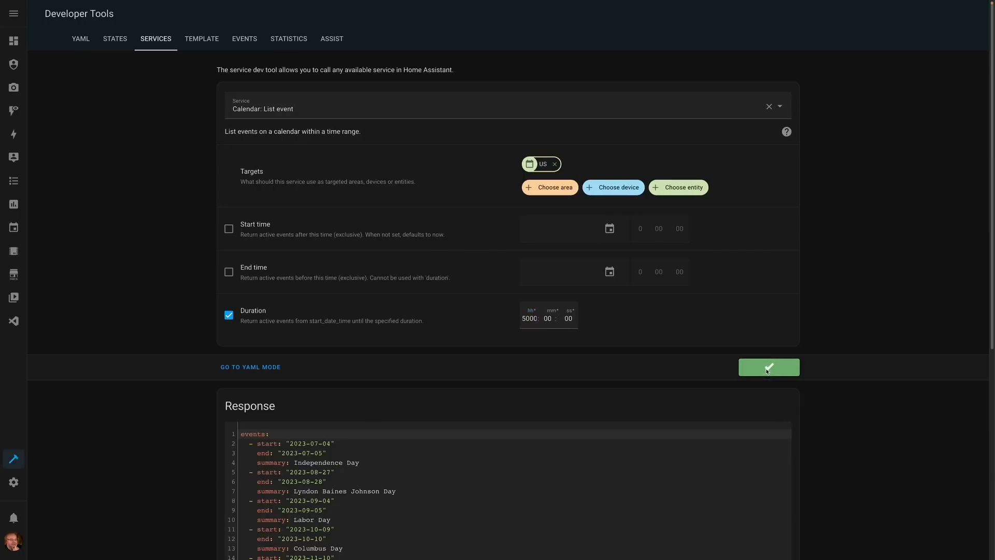
pyautogui.scroll(-4, 693, 391)
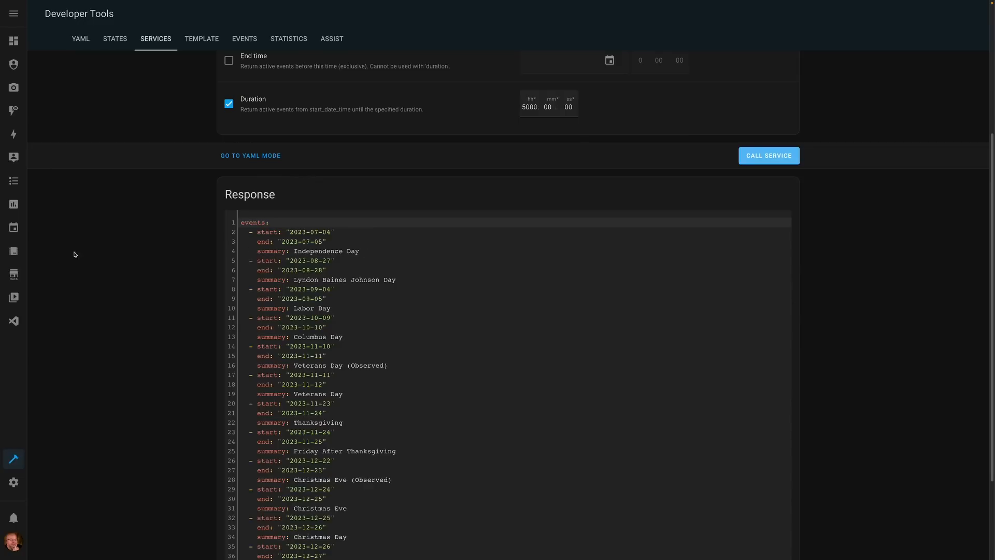
# - Compare the US holidays in the service response with the monthly calendar from July to November 2023
pyautogui.click(13, 227)
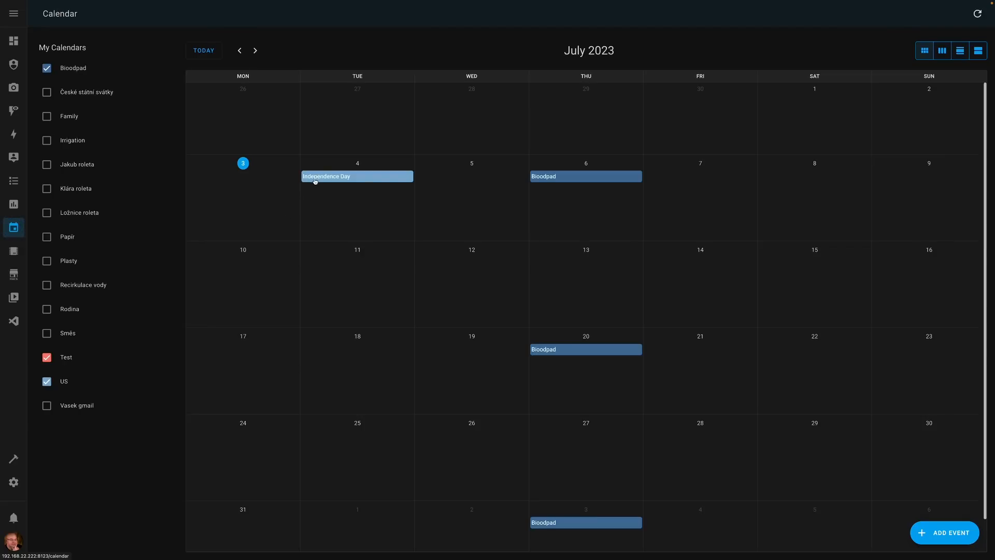
pyautogui.click(255, 51)
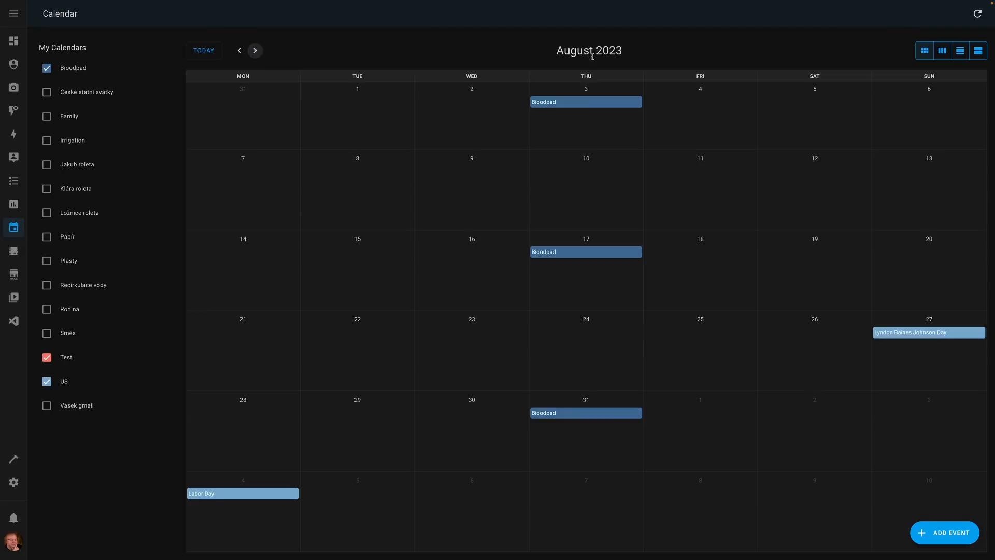
pyautogui.click(13, 459)
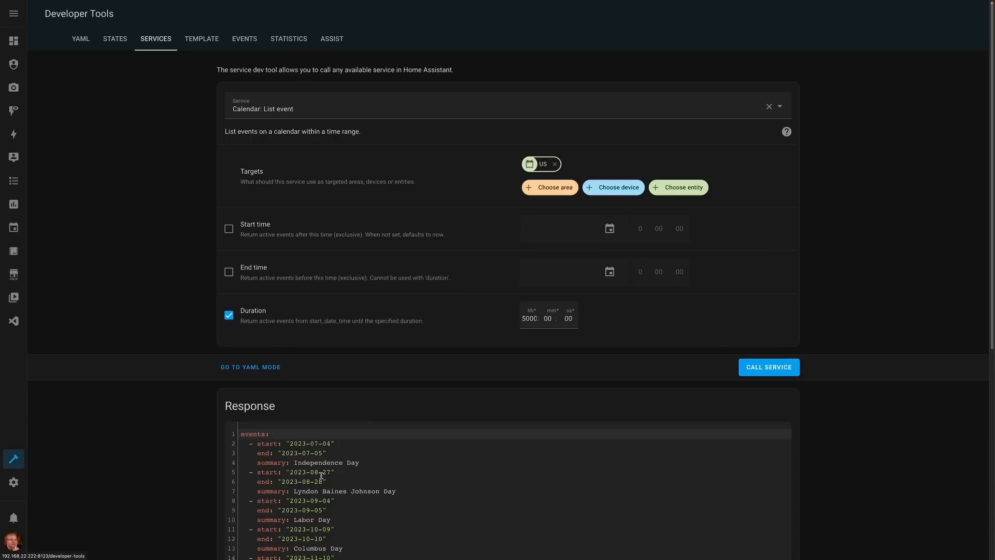
pyautogui.click(13, 227)
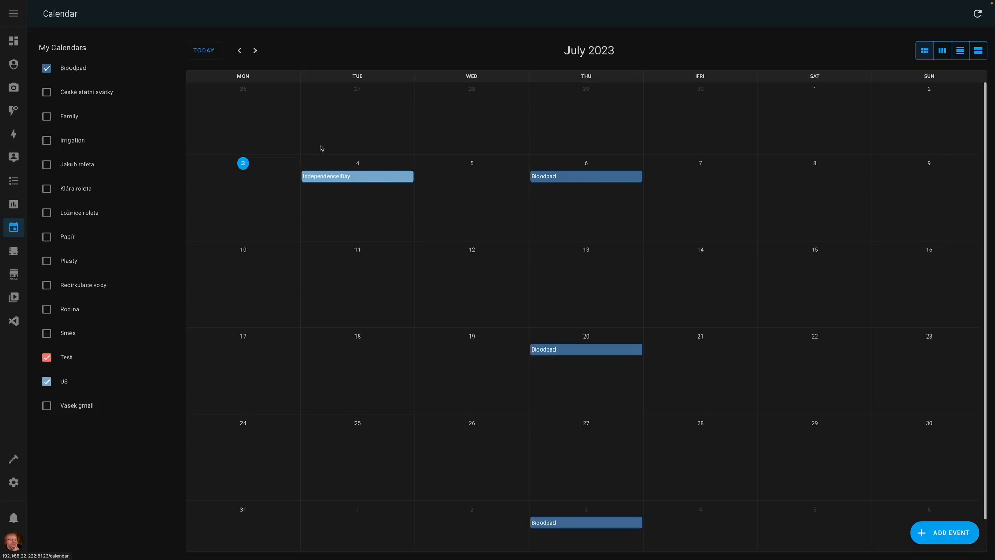
pyautogui.click(255, 51)
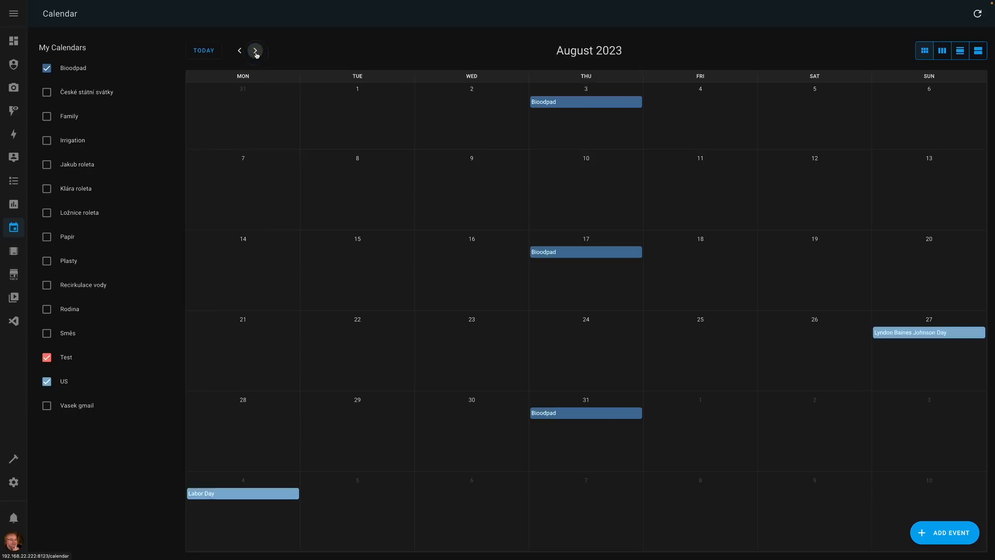
pyautogui.click(256, 51)
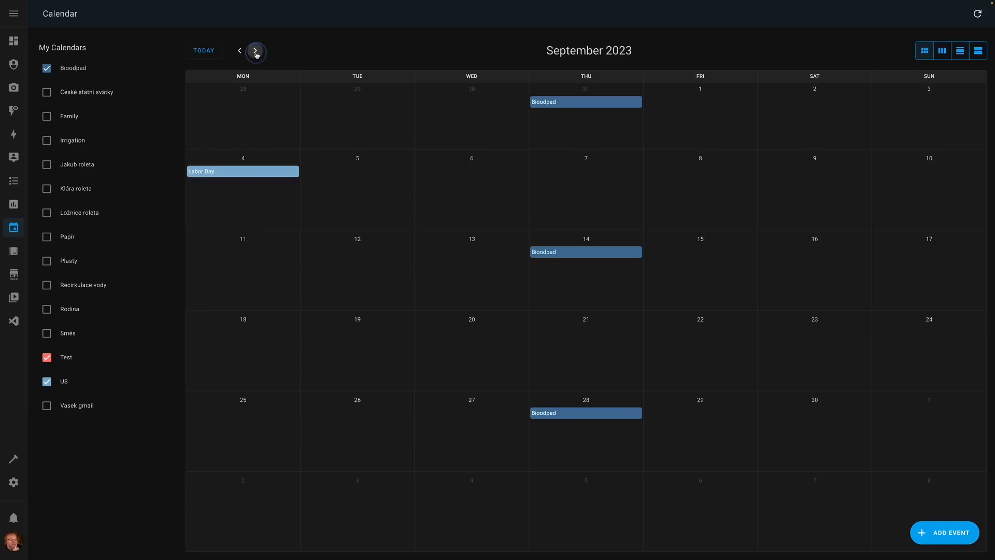
pyautogui.click(256, 52)
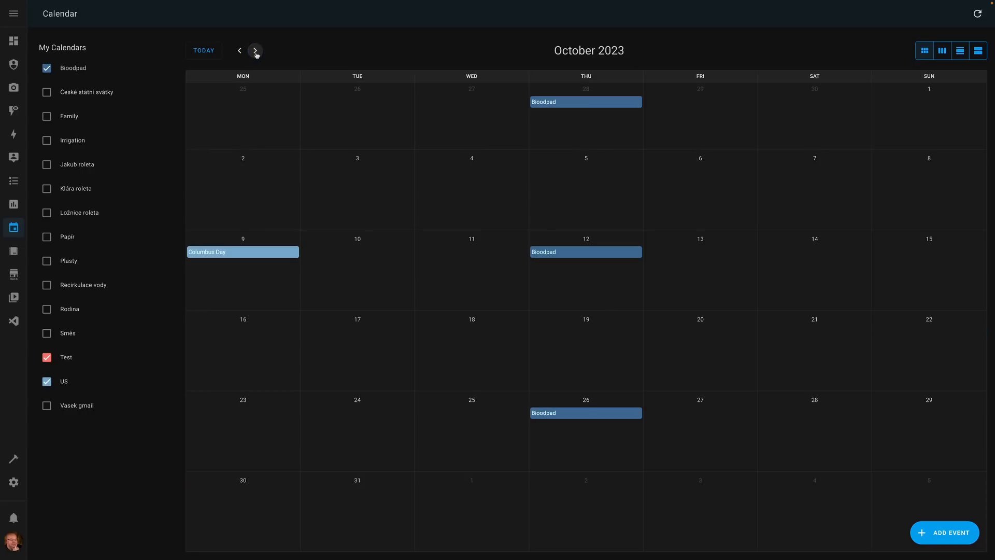
pyautogui.click(256, 51)
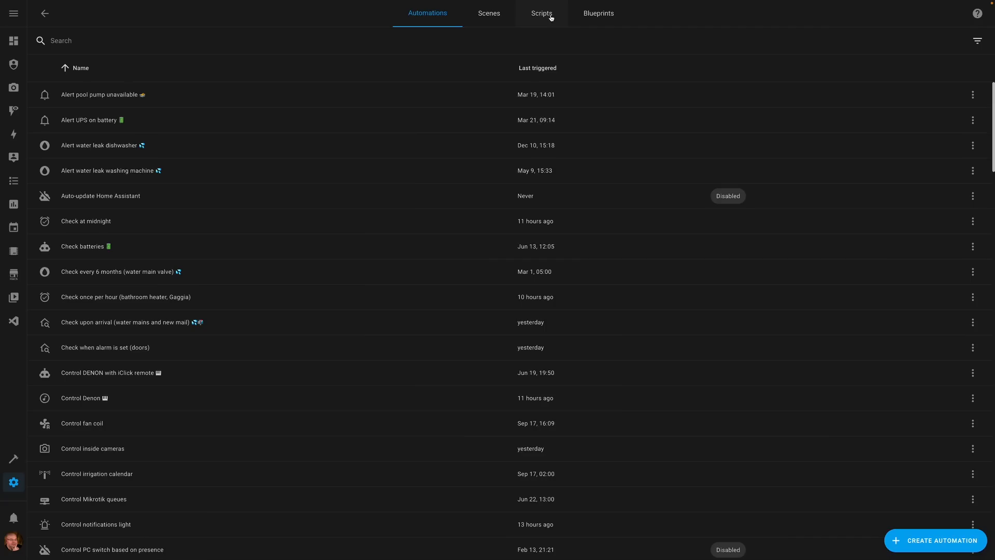
# - Set up the Calendar - List Collisions script service with Bioodpad as source calendar and US as public holidays
pyautogui.click(547, 16)
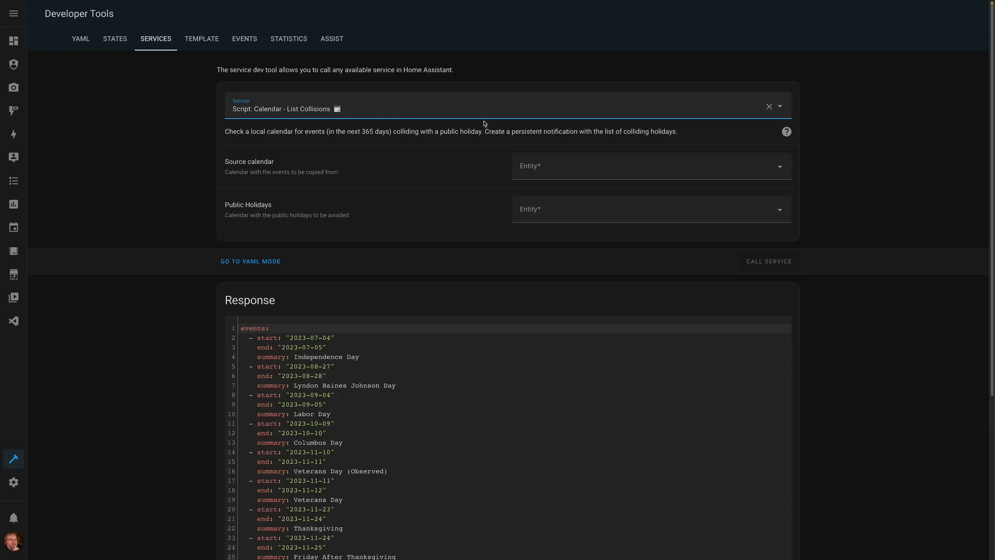
pyautogui.click(589, 168)
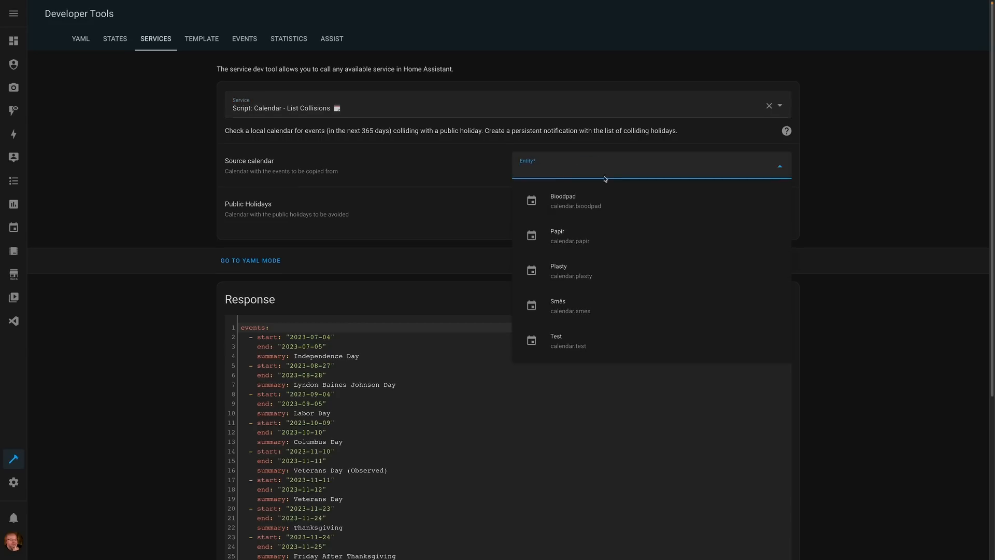
pyautogui.scroll(-1, 601, 179)
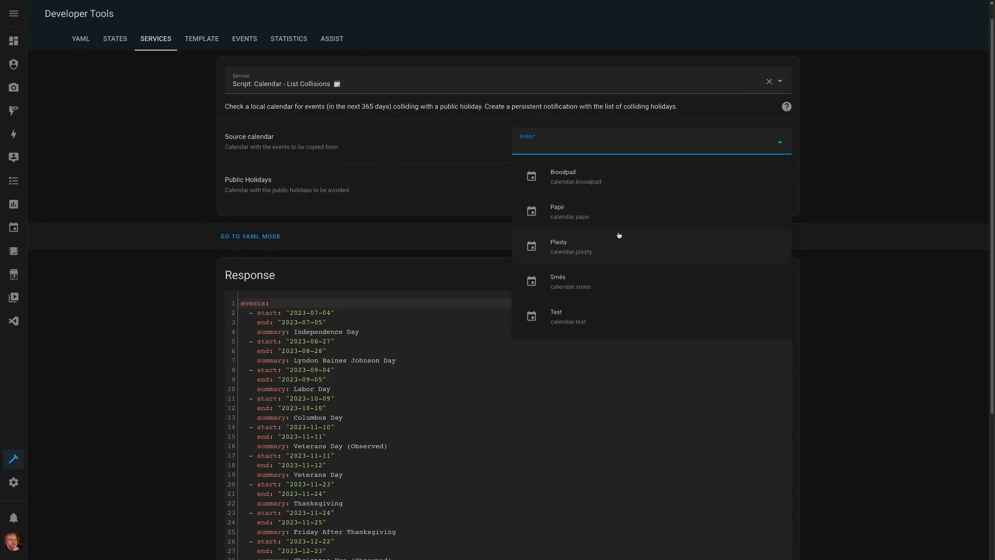
pyautogui.click(588, 186)
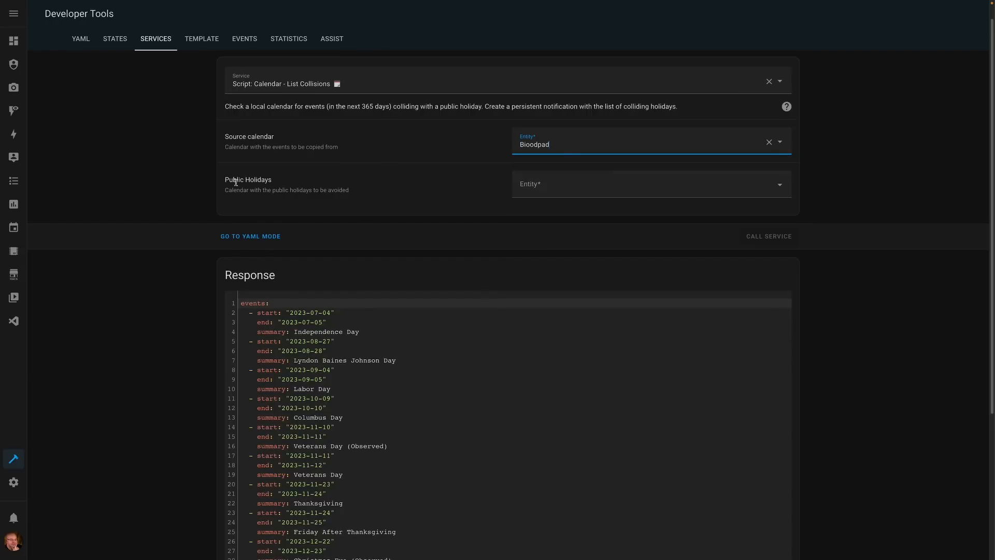
pyautogui.click(561, 188)
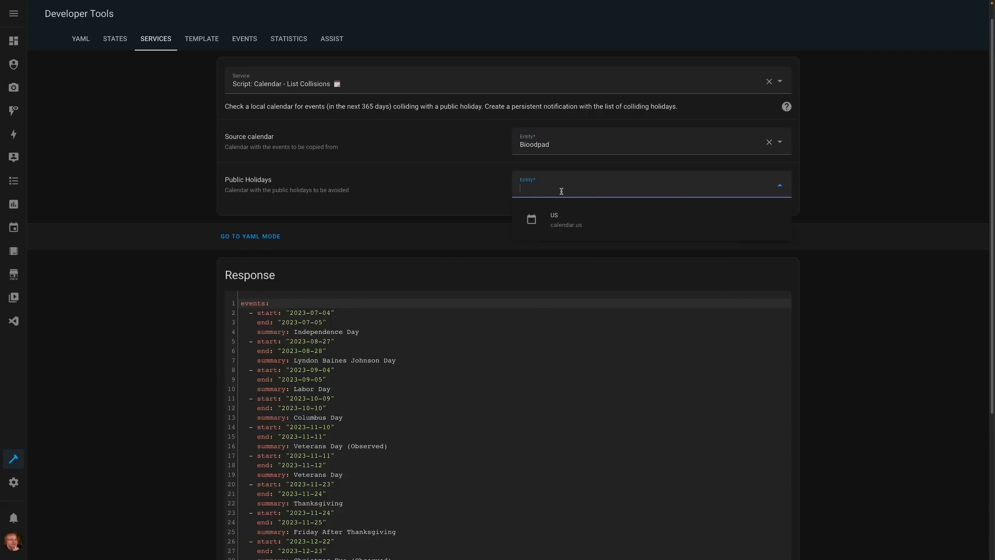
pyautogui.click(565, 226)
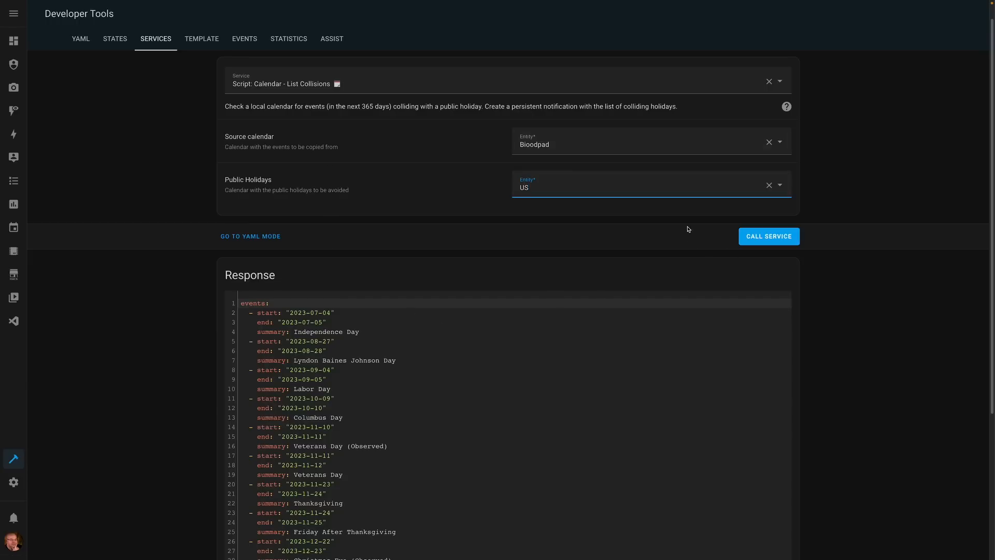
# - Call the Calendar - List Collisions script, then check the notification it creates and close the notifications
pyautogui.click(770, 237)
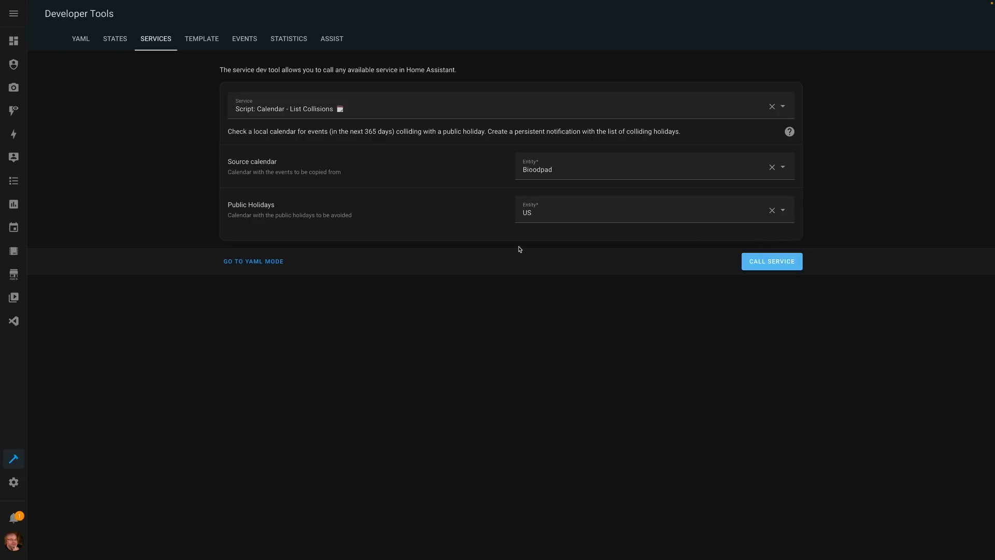
pyautogui.click(18, 519)
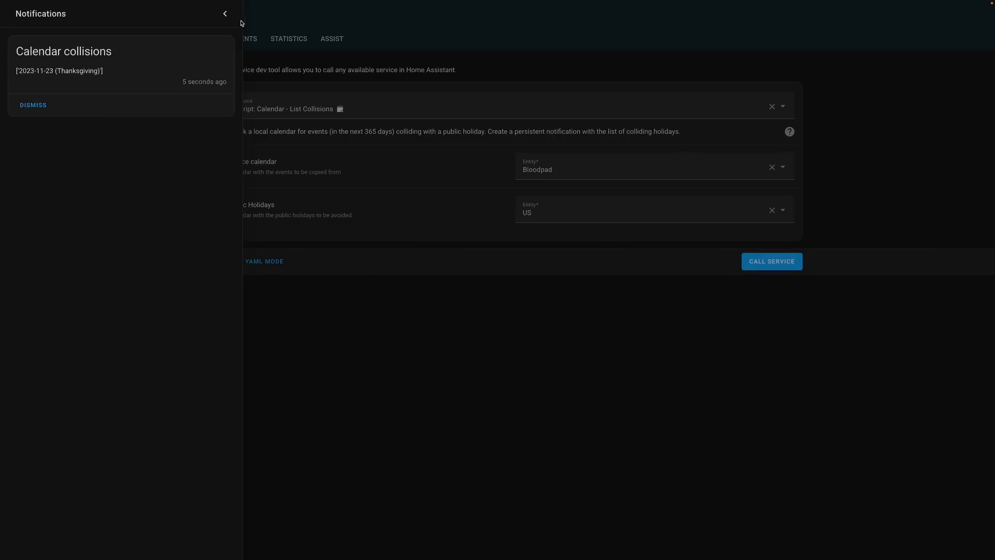
pyautogui.click(226, 14)
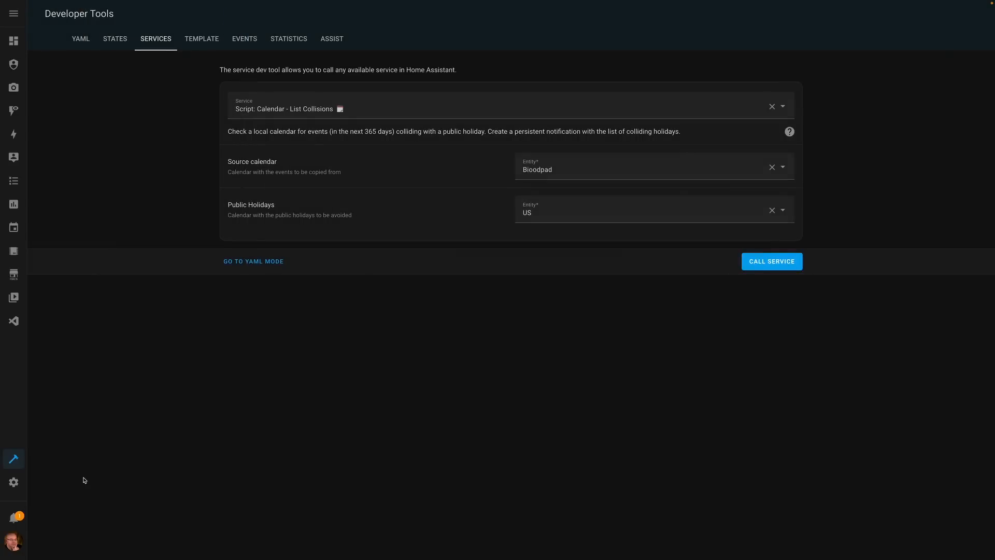
# - Open the Calendar - List Collisions script from the settings and show it in YAML
pyautogui.click(14, 481)
pyautogui.click(453, 135)
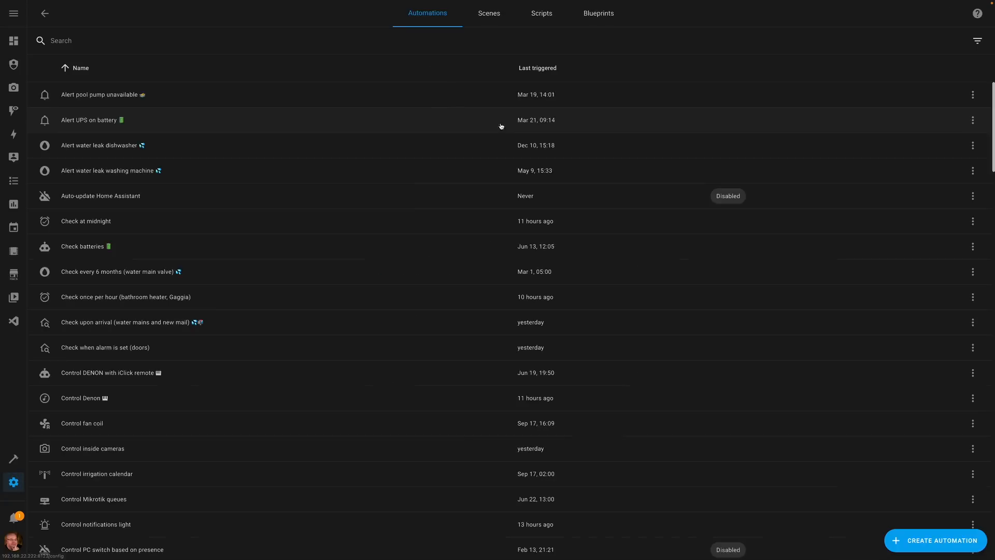
pyautogui.click(540, 16)
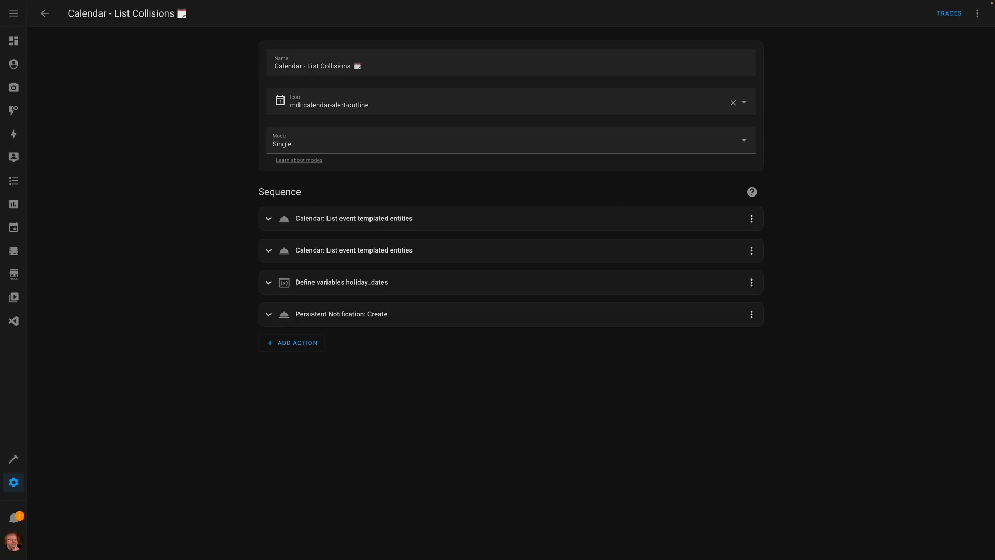
pyautogui.click(977, 17)
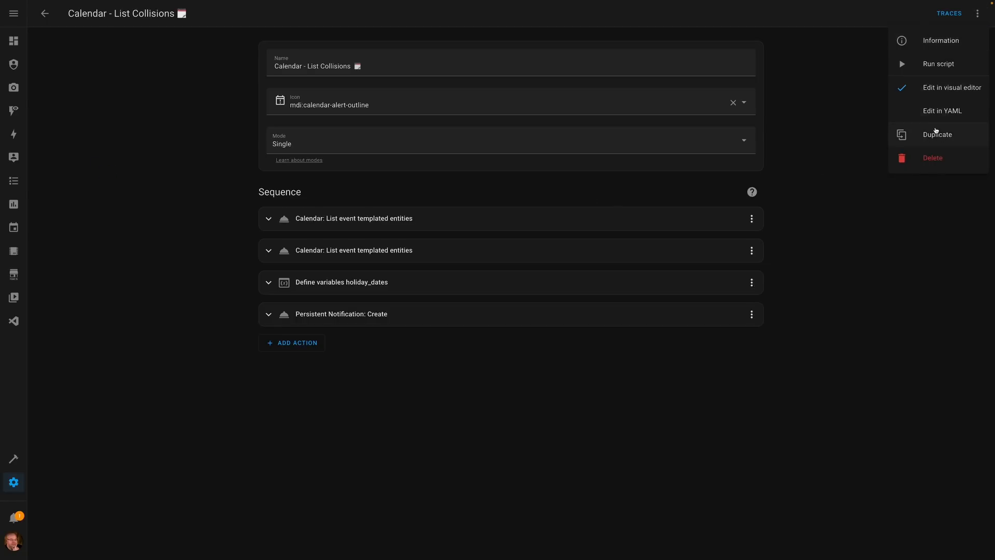
pyautogui.click(938, 118)
# - Examine the script's source_calendar and public_holidays fields and their entity integration filters
pyautogui.moveTo(44, 89); pyautogui.dragTo(149, 99)
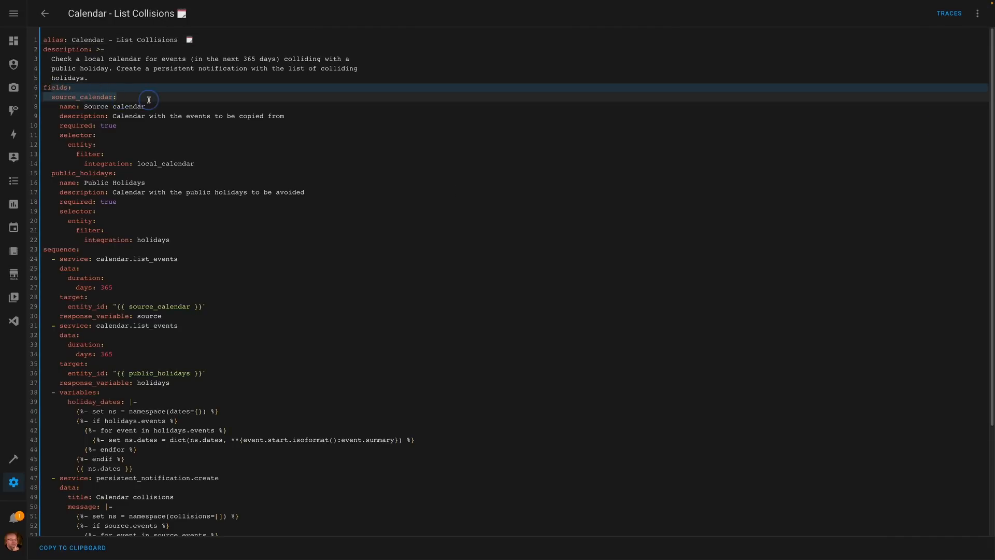
pyautogui.click(104, 154)
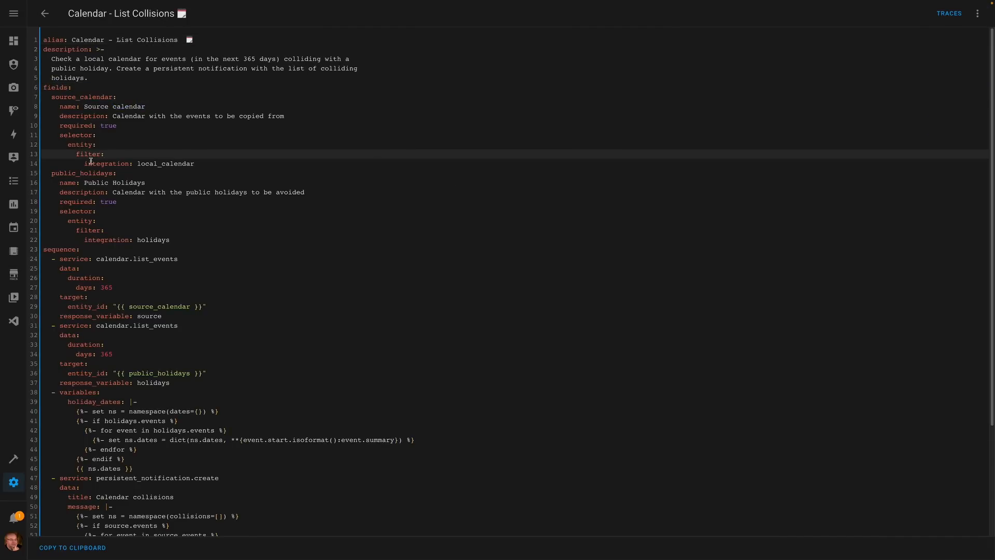
pyautogui.click(222, 165)
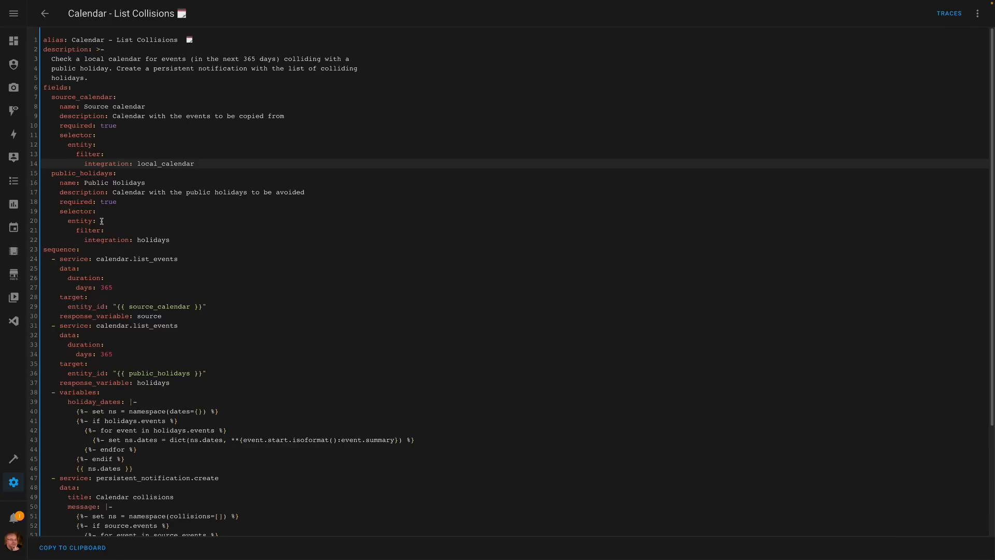
pyautogui.moveTo(130, 240); pyautogui.dragTo(233, 240)
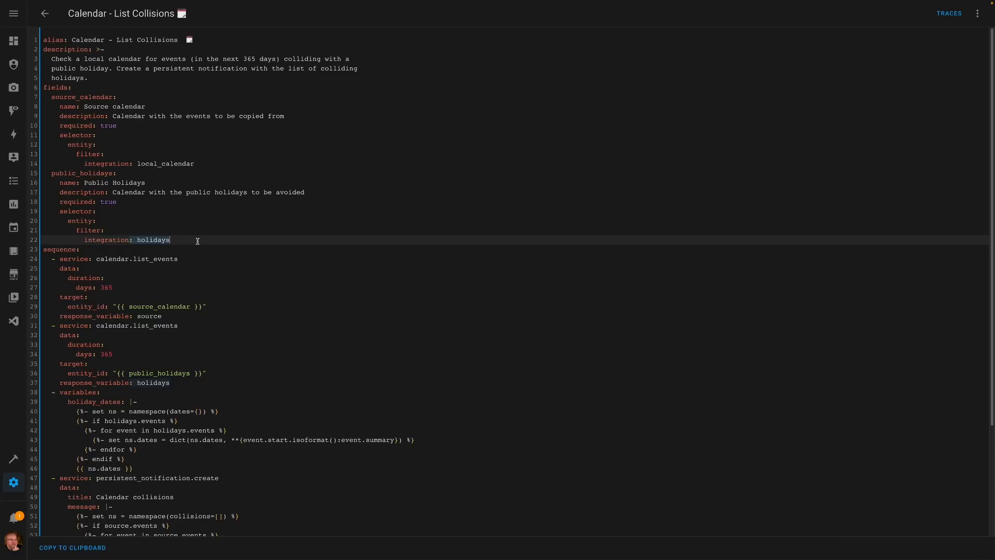
# - Examine the script's two calendar.list_events calls, their source_calendar and public_holidays targets, and the response variables source and holidays
pyautogui.scroll(-1, 292, 246)
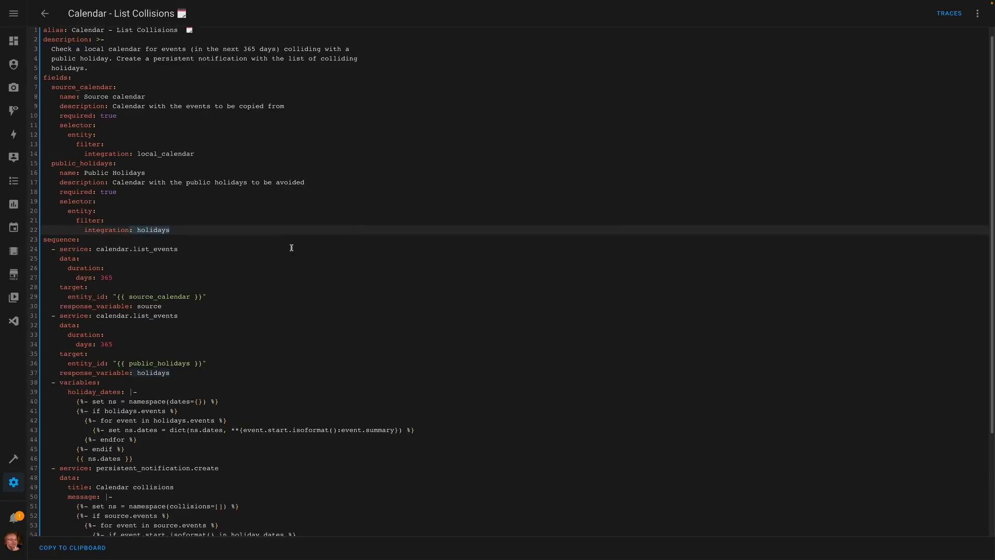
pyautogui.scroll(-3, 292, 249)
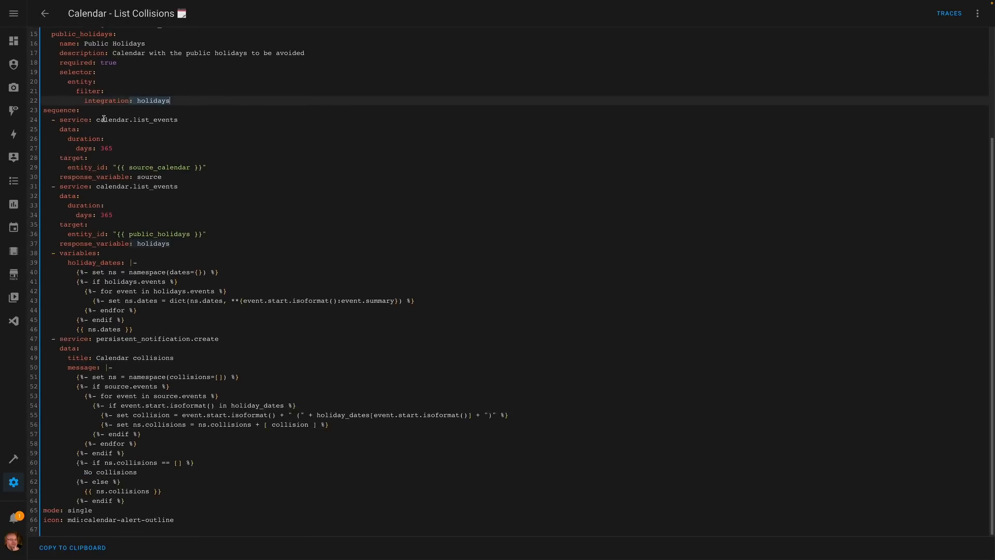
pyautogui.moveTo(96, 120); pyautogui.dragTo(173, 121)
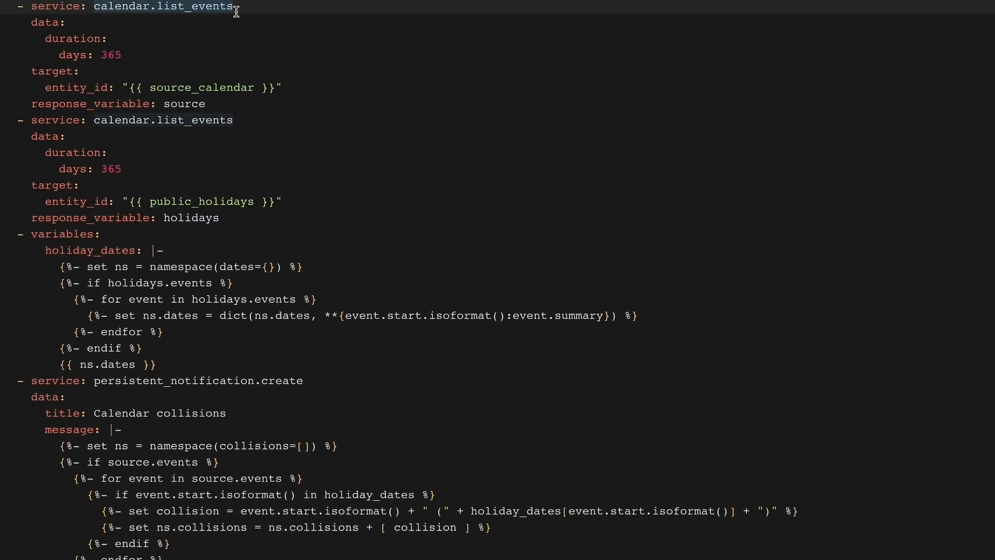
pyautogui.moveTo(151, 89); pyautogui.dragTo(254, 89)
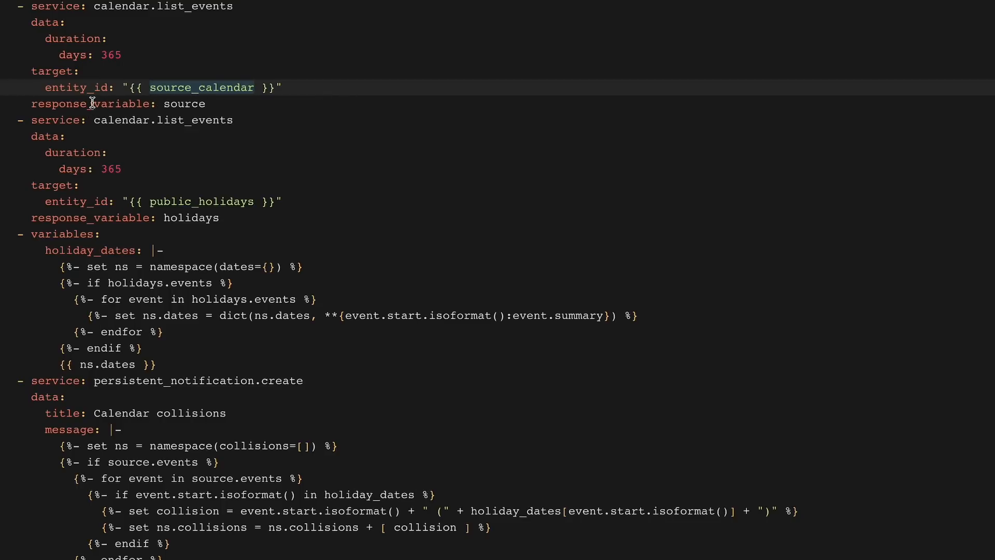
pyautogui.click(167, 103)
pyautogui.moveTo(166, 104); pyautogui.dragTo(205, 103)
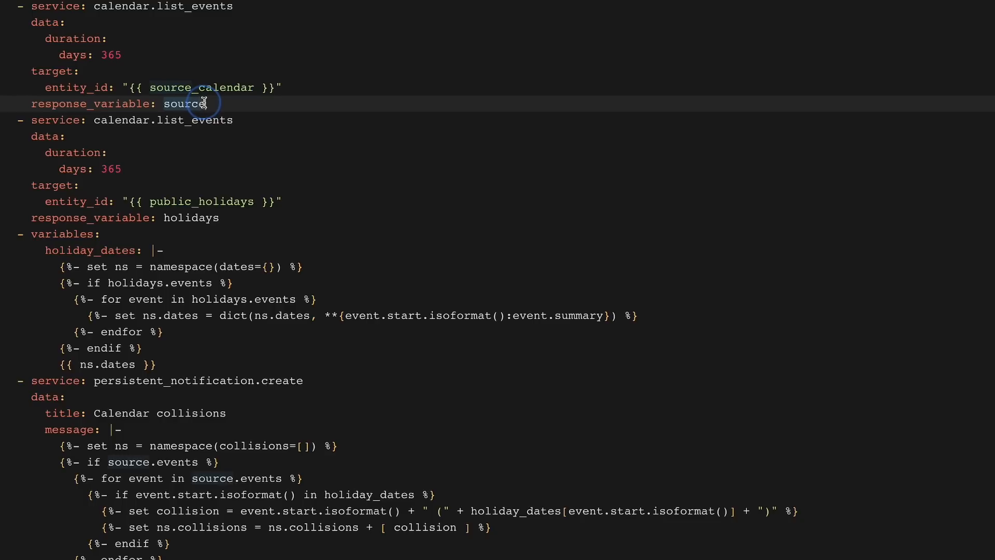
pyautogui.click(269, 114)
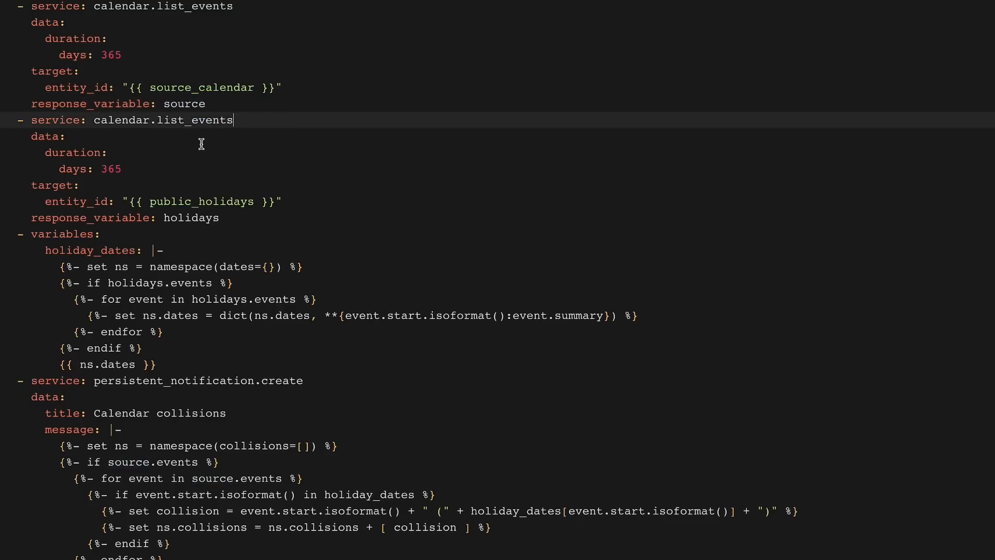
pyautogui.moveTo(164, 218); pyautogui.dragTo(221, 217)
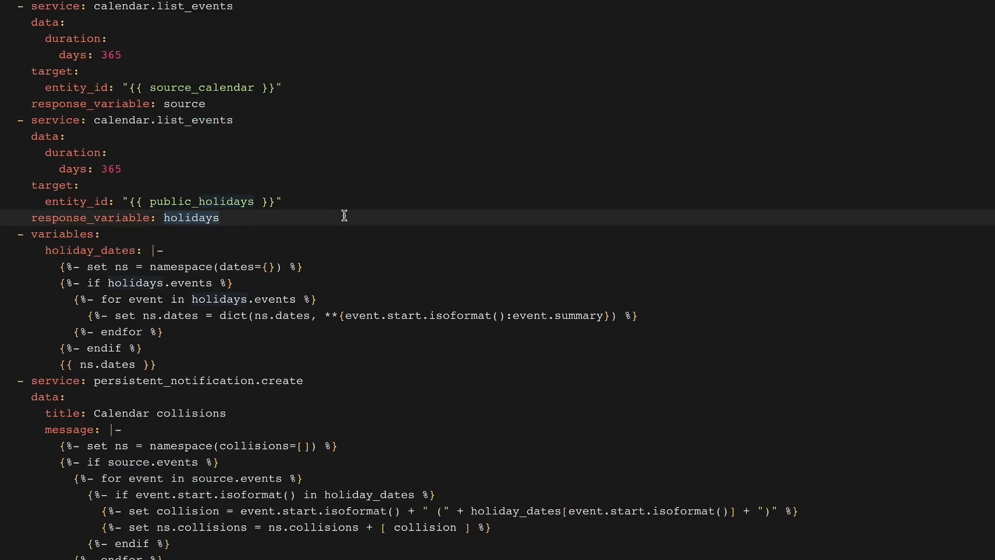
pyautogui.click(316, 234)
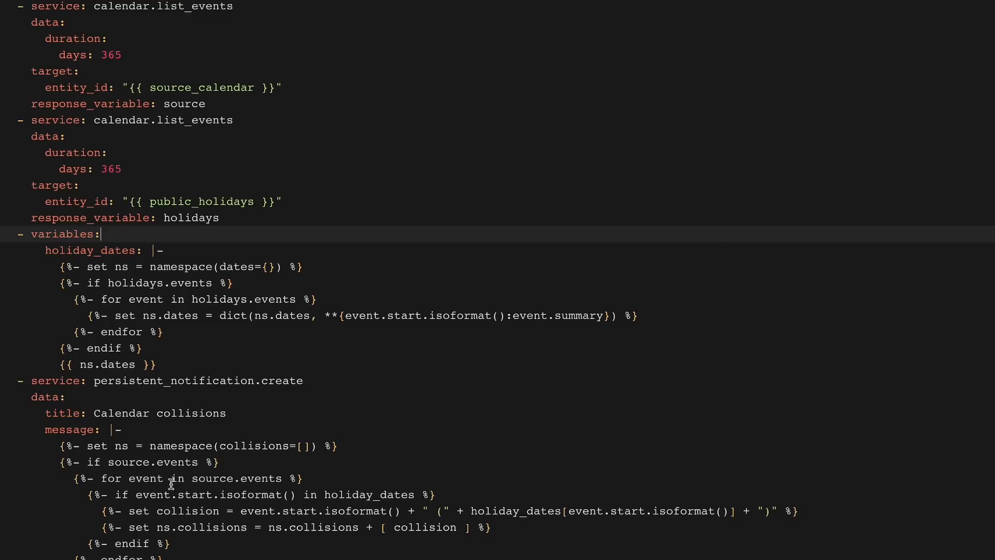
# - Examine the loop over source.events in the notification message and its condition comparing event start dates with holiday_dates
pyautogui.moveTo(195, 481); pyautogui.dragTo(280, 477)
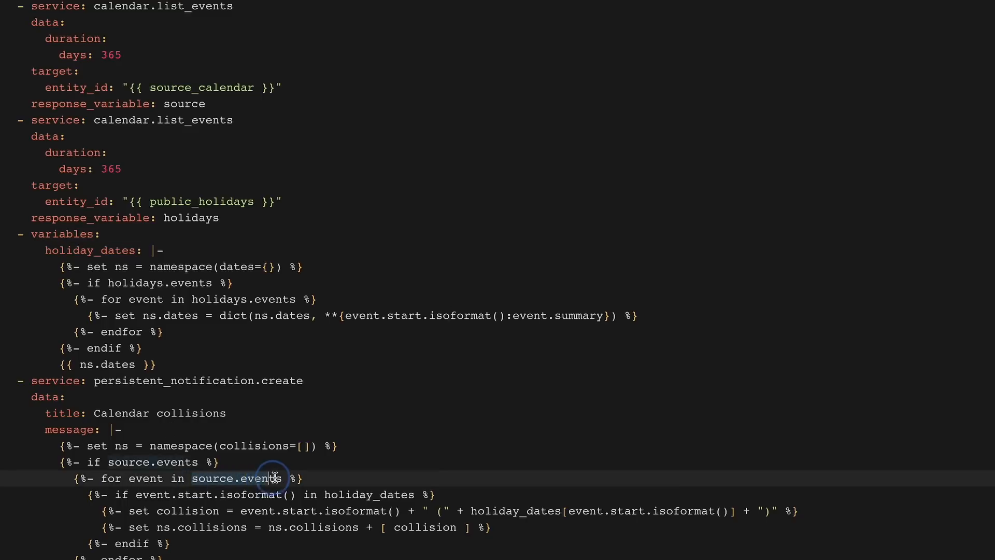
pyautogui.moveTo(115, 495); pyautogui.dragTo(250, 496)
pyautogui.moveTo(171, 496); pyautogui.dragTo(217, 496)
pyautogui.moveTo(331, 496); pyautogui.dragTo(410, 495)
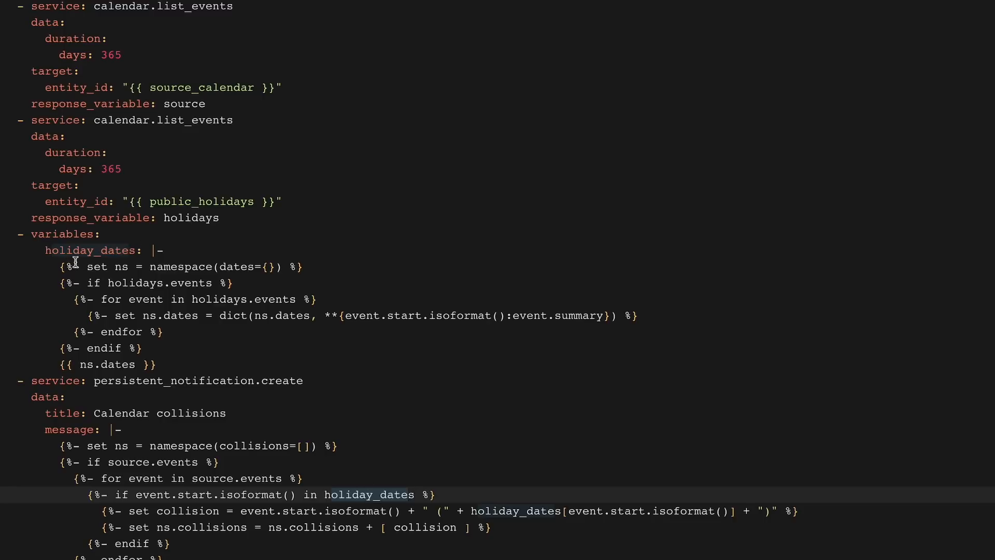
# - Examine how the holiday_dates template loops over holidays.events and maps each start date to its event summary
pyautogui.moveTo(56, 366); pyautogui.dragTo(160, 369)
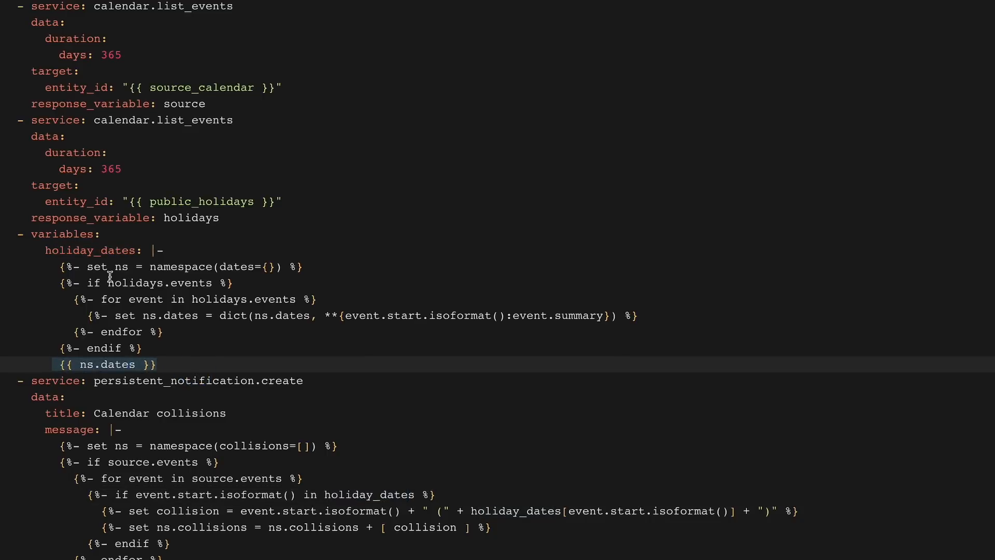
pyautogui.moveTo(192, 299); pyautogui.dragTo(285, 292)
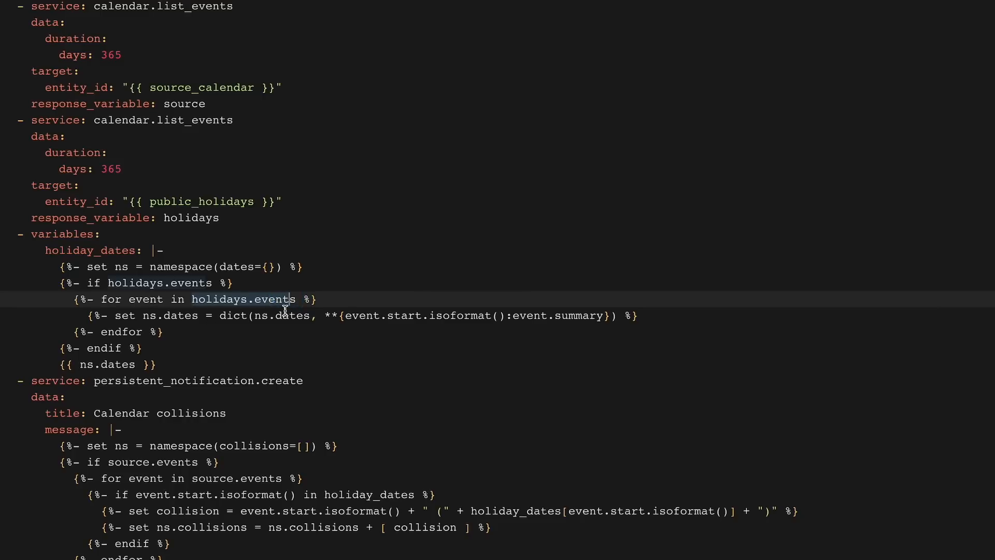
pyautogui.moveTo(325, 314); pyautogui.dragTo(608, 314)
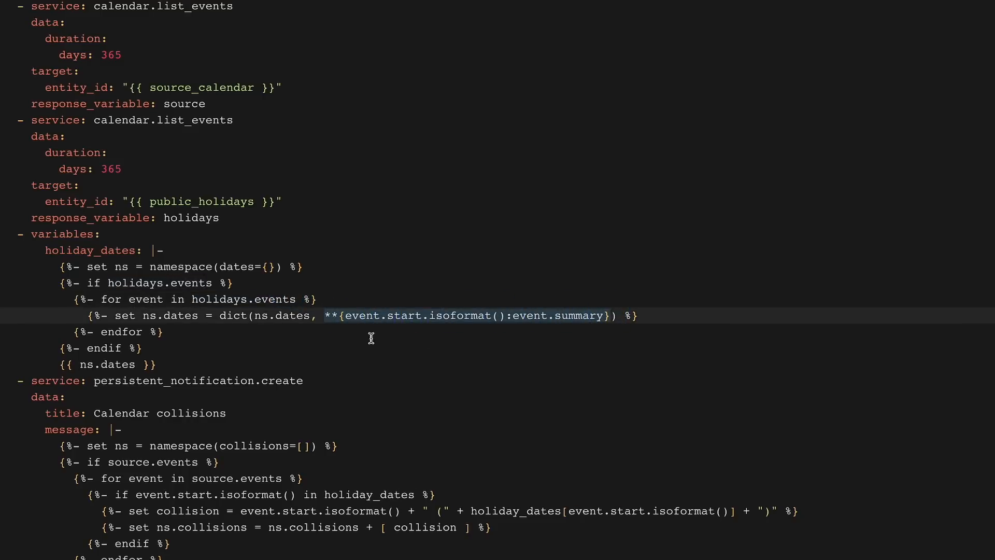
pyautogui.click(345, 314)
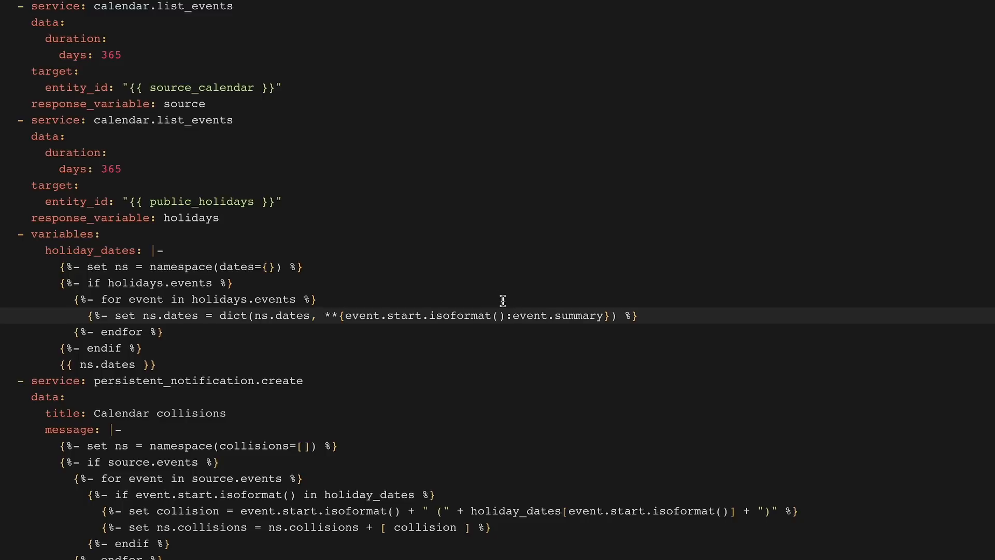
pyautogui.moveTo(512, 316); pyautogui.dragTo(599, 316)
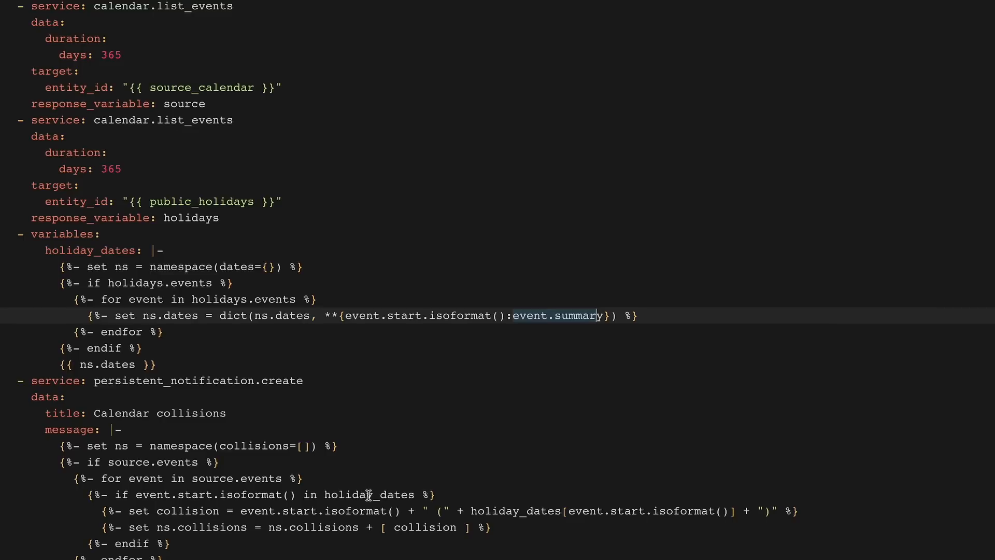
# - Examine how the message template builds each collision entry, adds it to ns.collisions and outputs the list
pyautogui.click(302, 446)
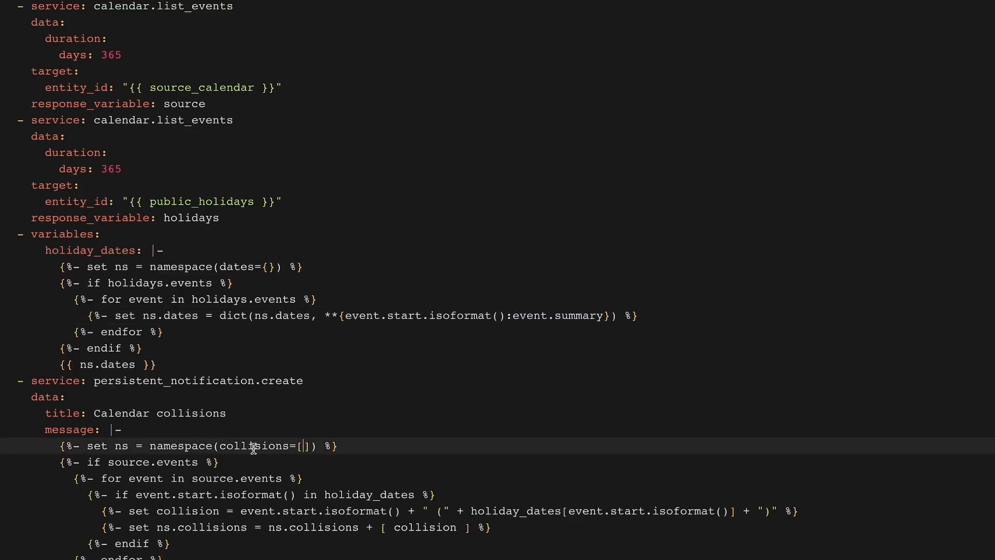
pyautogui.click(219, 524)
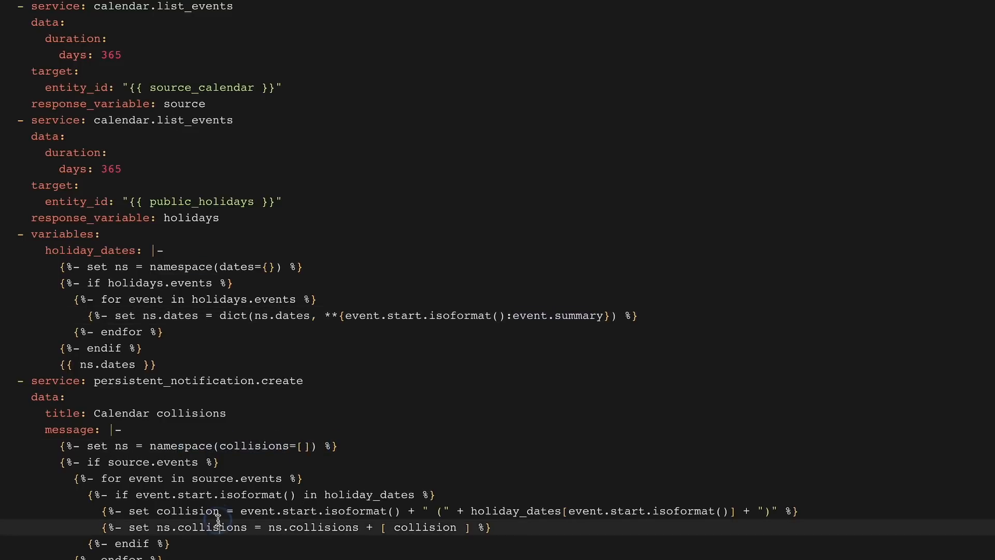
pyautogui.moveTo(143, 527); pyautogui.dragTo(457, 527)
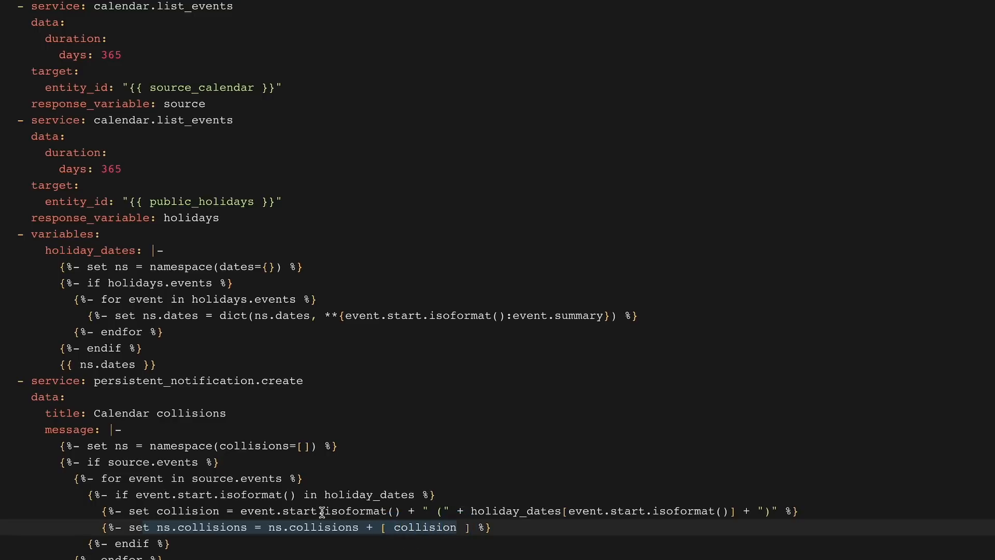
pyautogui.moveTo(255, 512); pyautogui.dragTo(768, 512)
pyautogui.scroll(-3, 818, 487)
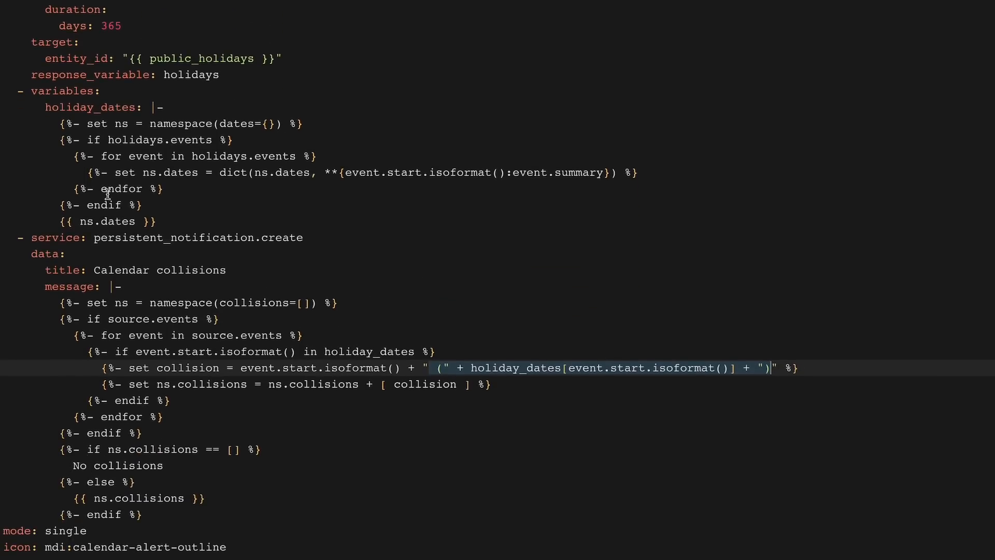
pyautogui.moveTo(75, 502); pyautogui.dragTo(233, 504)
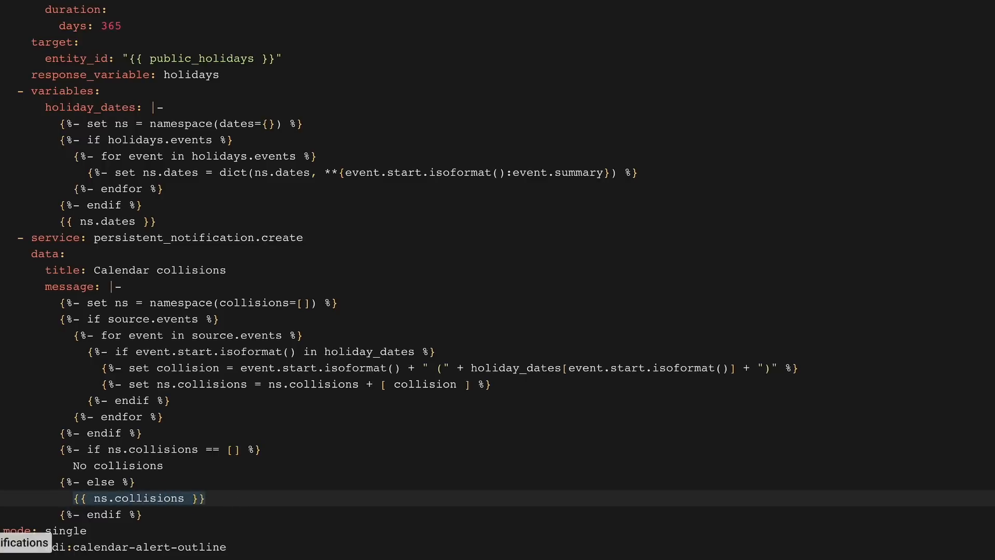
# - Open the notifications and dismiss the Calendar collisions notification
pyautogui.click(11, 525)
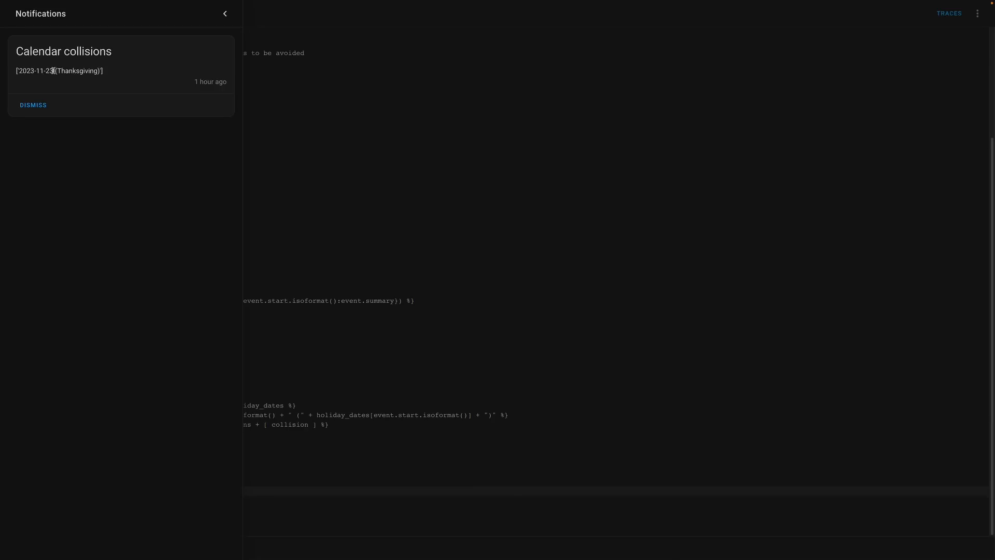
pyautogui.click(41, 104)
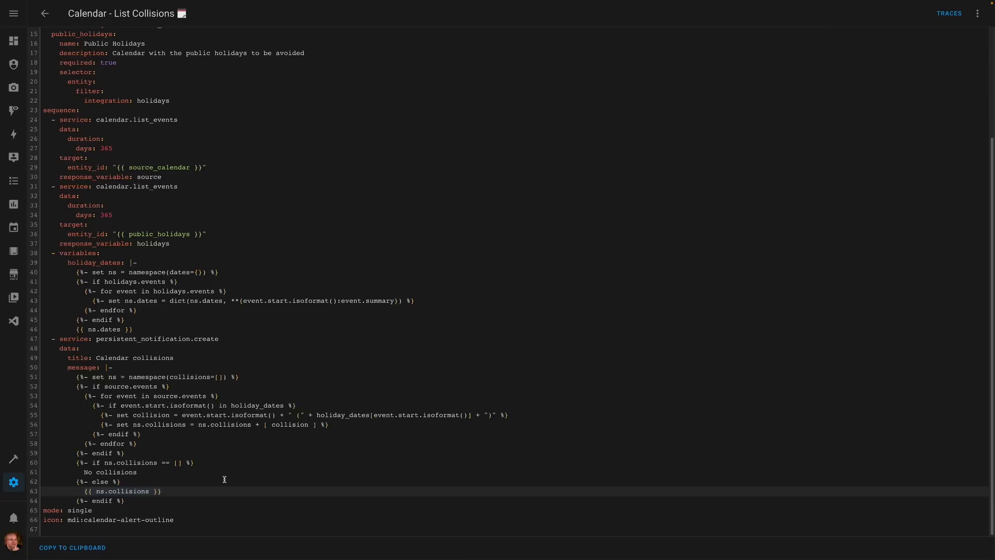
# - View the blueprints list under Automations & Scenes and its Import a blueprint dialog, then close the dialog without importing
pyautogui.click(15, 485)
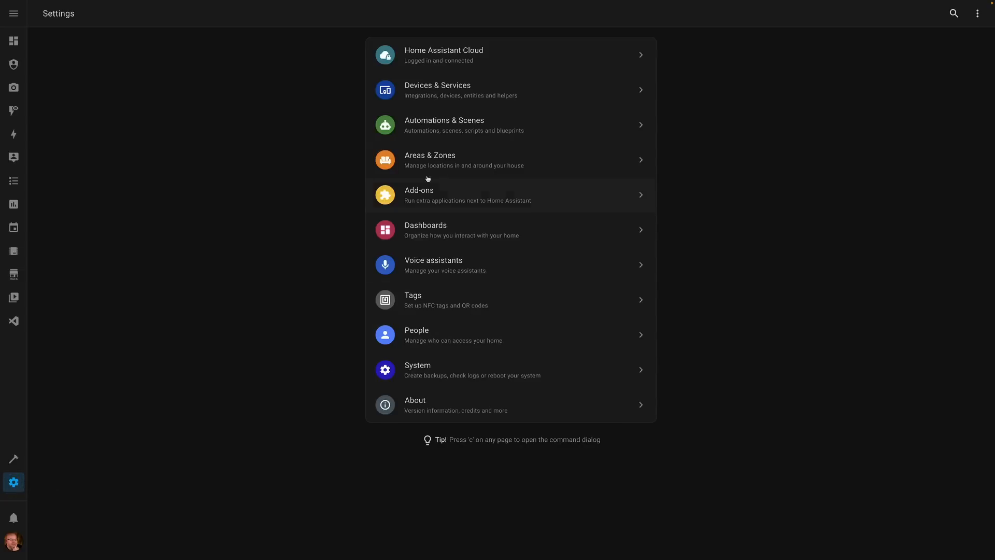
pyautogui.click(452, 125)
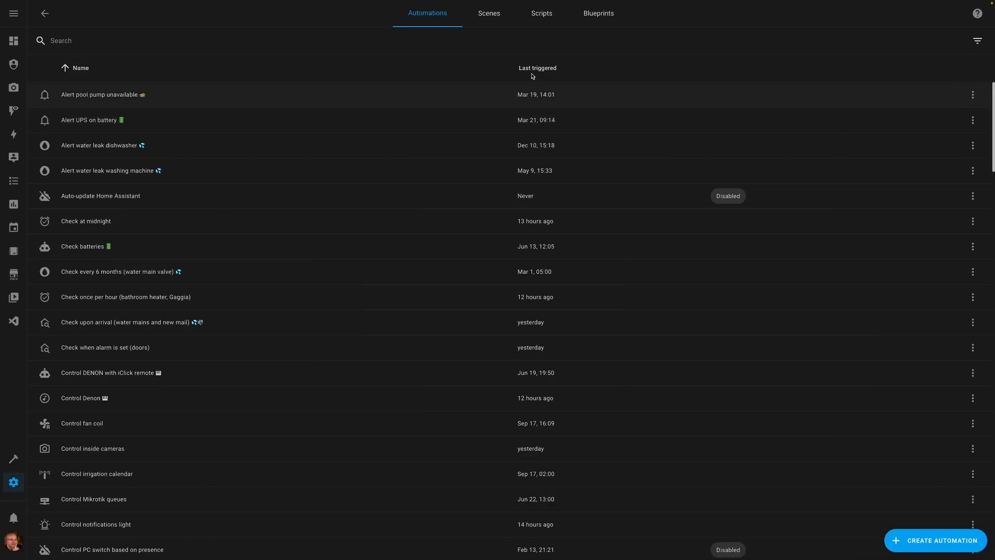
pyautogui.click(599, 13)
pyautogui.click(942, 551)
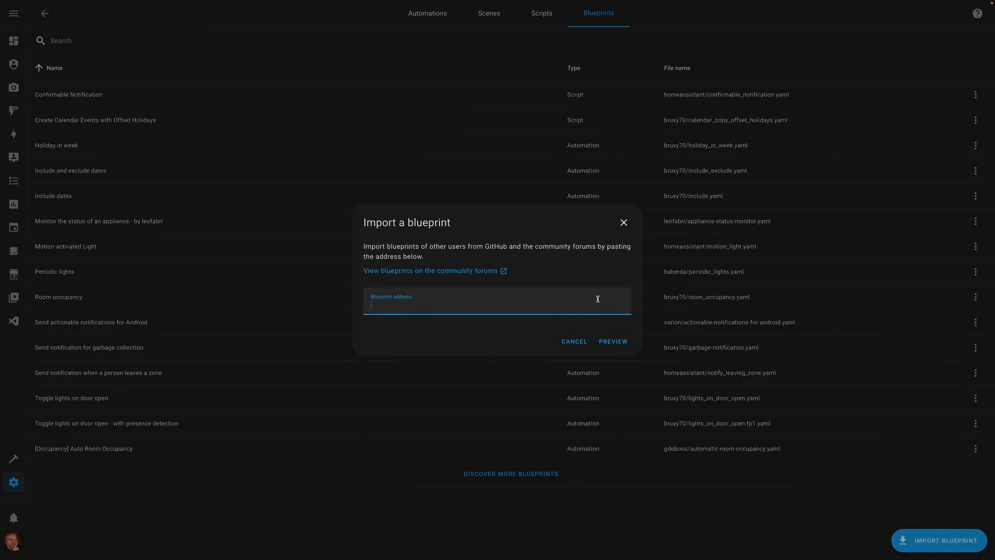
pyautogui.press('Escape')
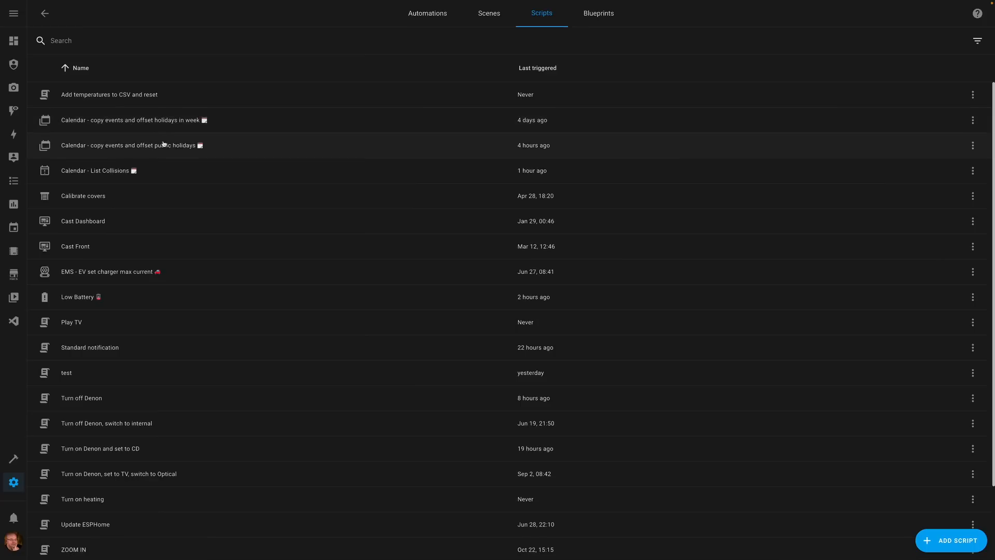
# - Open the Calendar - copy events and offset public holidays script and show it in YAML
pyautogui.click(188, 150)
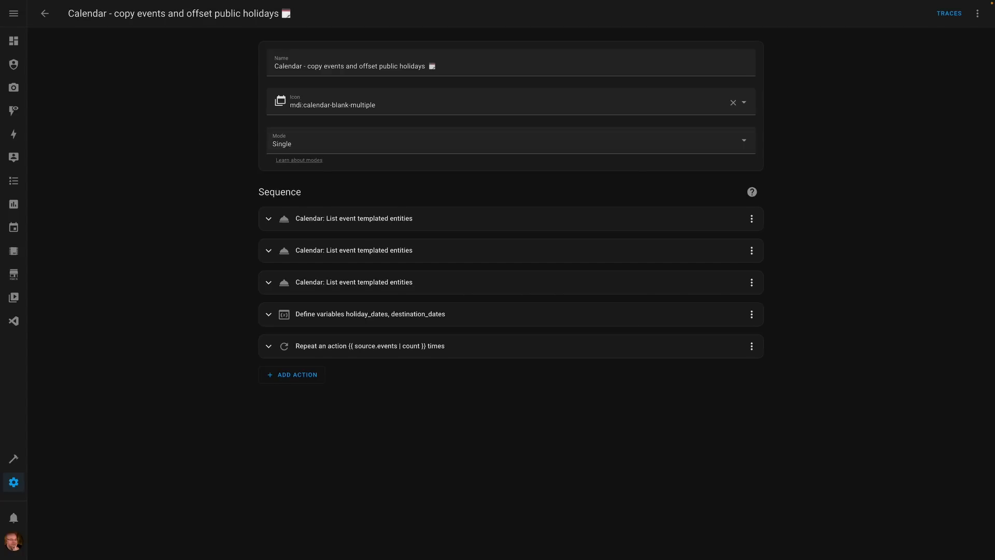
pyautogui.click(979, 15)
pyautogui.click(954, 116)
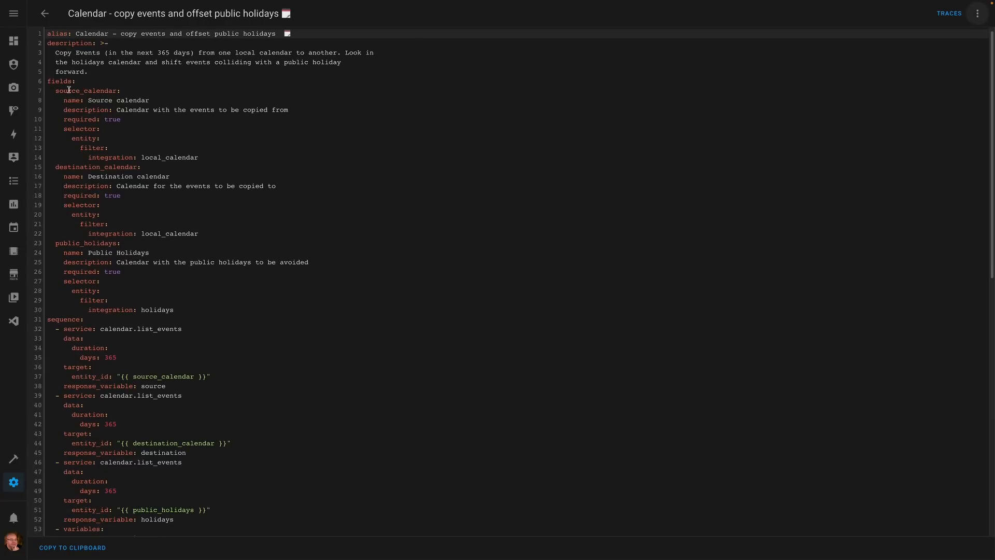
# - Examine the script's destination_calendar field and the calendar.list_events calls for the source, destination and public holidays calendars
pyautogui.moveTo(60, 167); pyautogui.dragTo(232, 224)
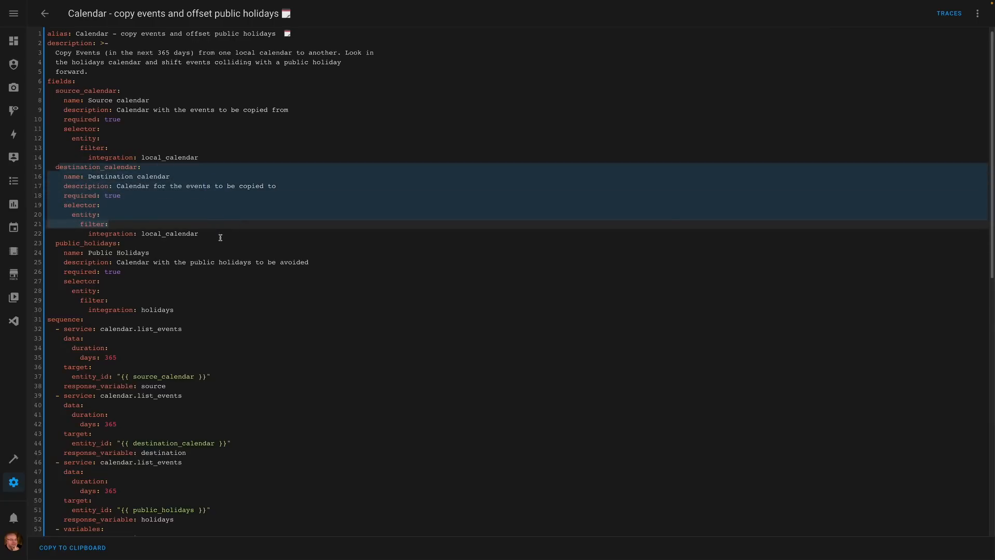
pyautogui.click(220, 237)
pyautogui.scroll(-5, 234, 237)
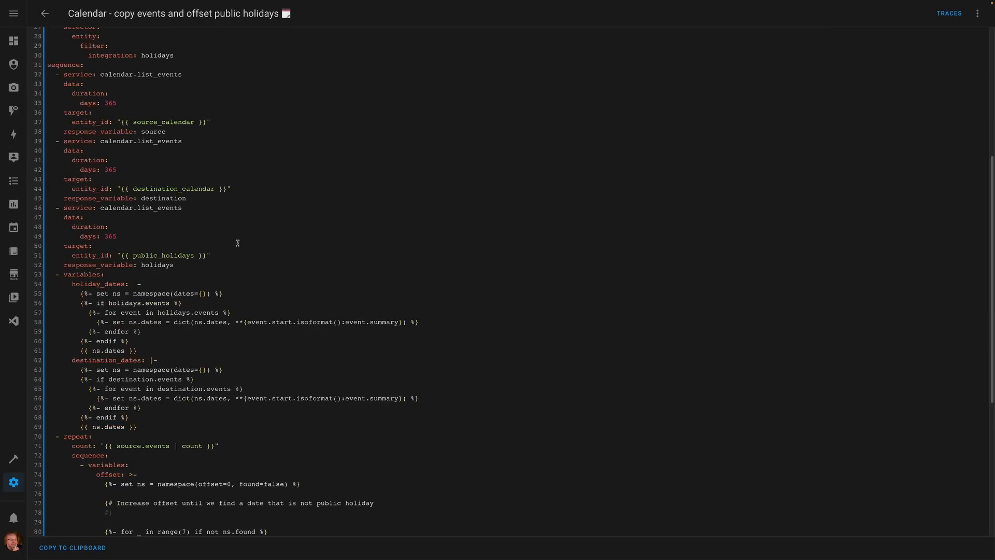
pyautogui.click(80, 73)
pyautogui.moveTo(80, 74); pyautogui.dragTo(225, 127)
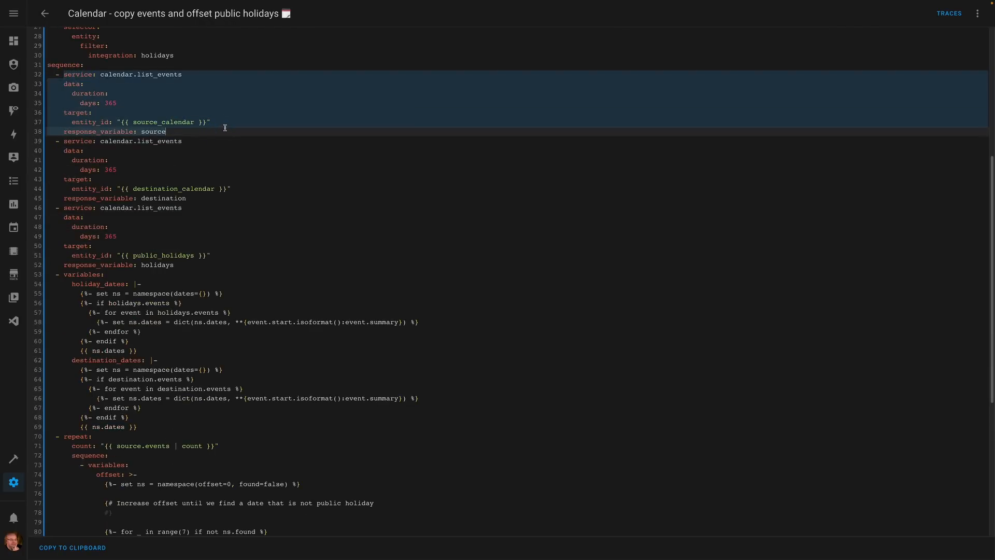
pyautogui.click(237, 125)
pyautogui.moveTo(72, 142); pyautogui.dragTo(267, 189)
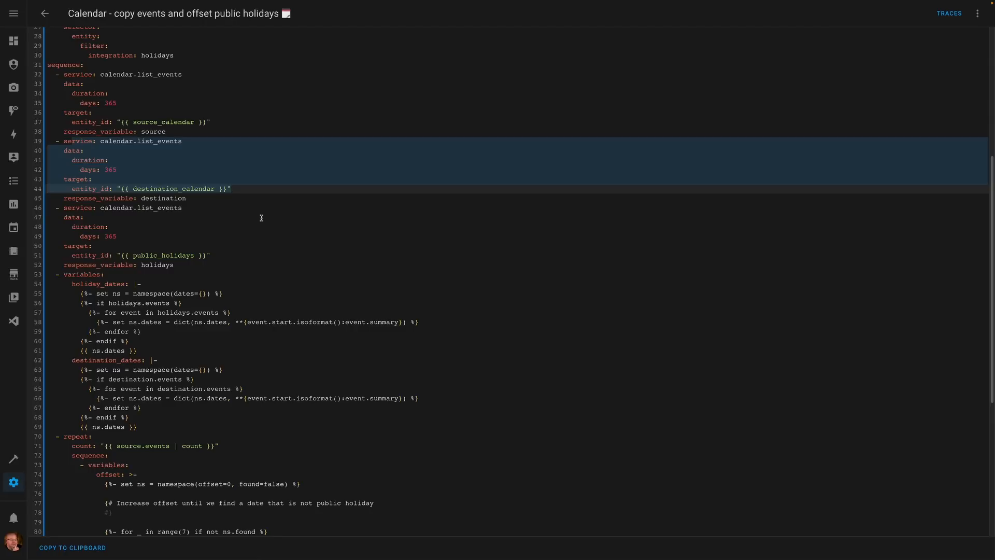
pyautogui.click(149, 214)
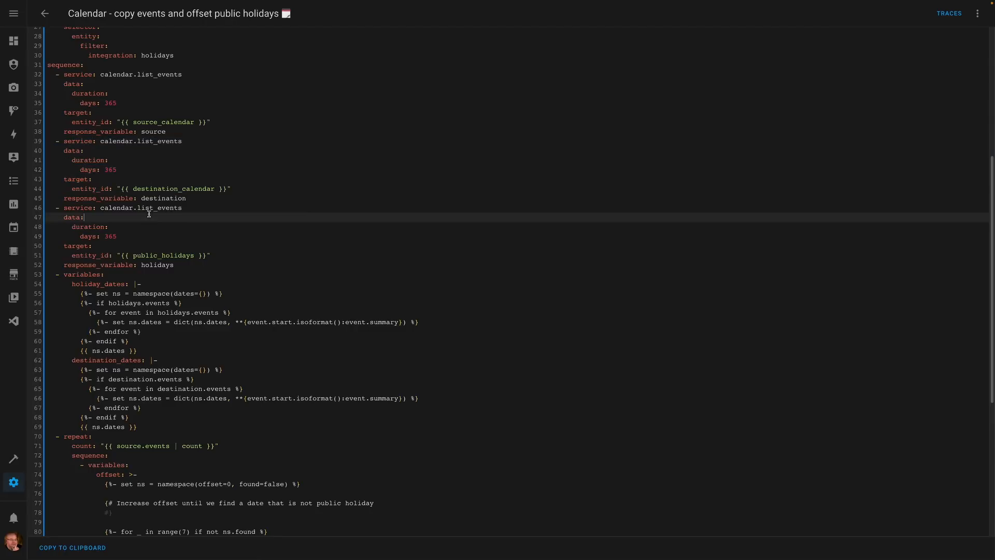
pyautogui.moveTo(90, 215); pyautogui.dragTo(162, 265)
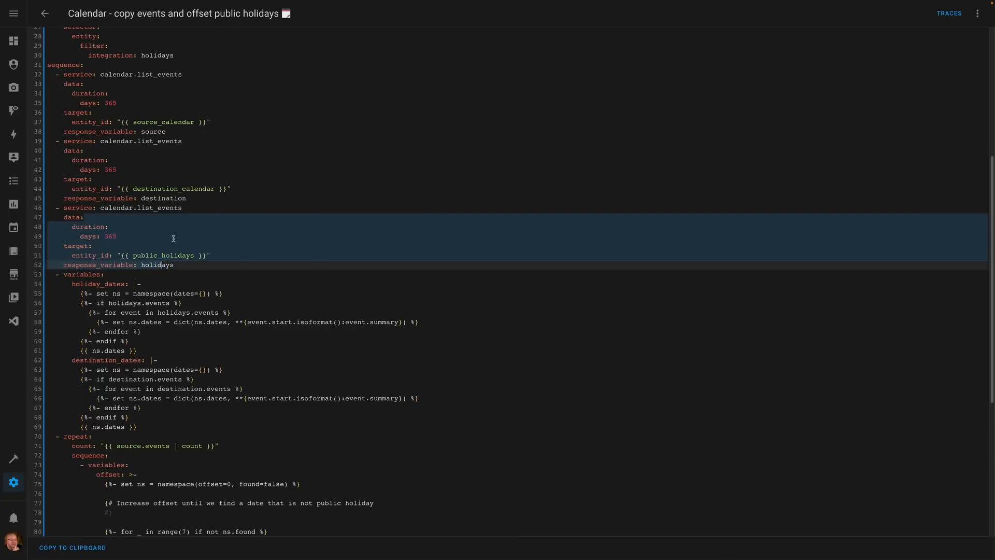
pyautogui.scroll(-5, 218, 259)
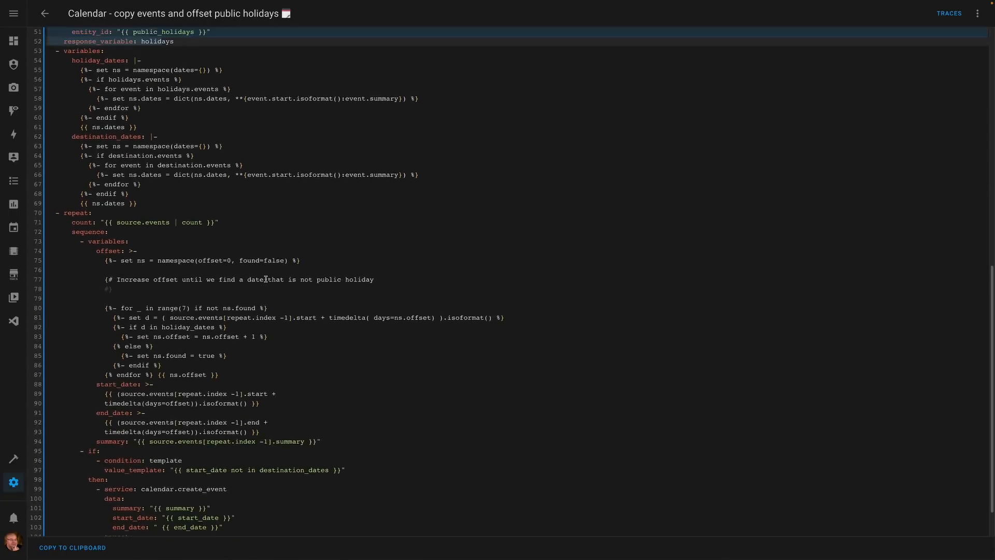
# - Examine the holiday_dates and destination_dates templates and the offset loop that checks each date against holiday_dates
pyautogui.scroll(2, 266, 279)
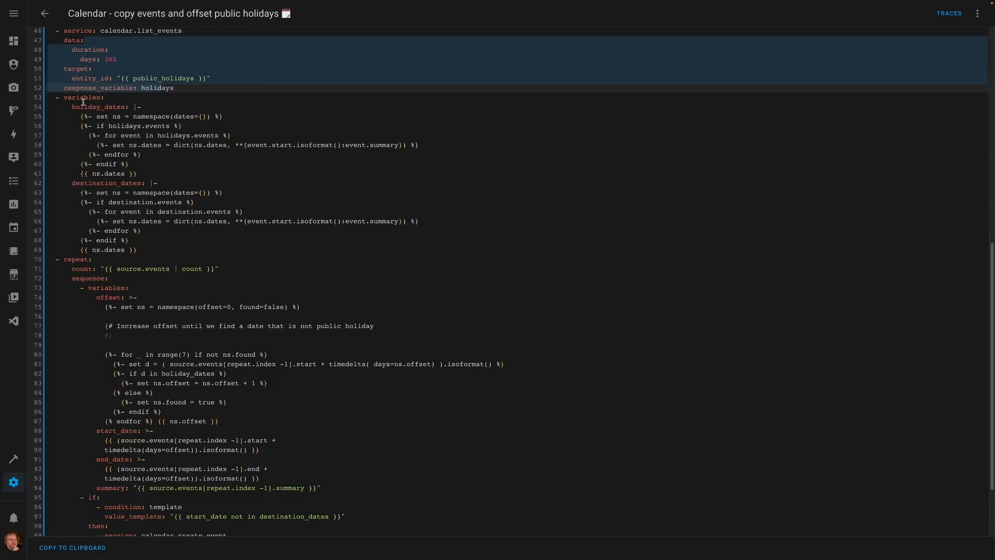
pyautogui.moveTo(72, 106); pyautogui.dragTo(166, 170)
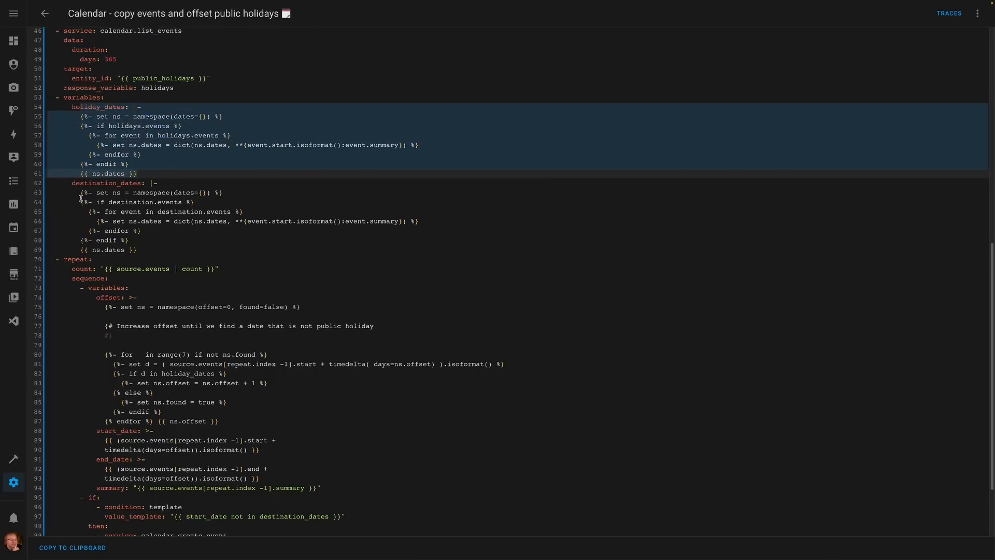
pyautogui.moveTo(80, 195); pyautogui.dragTo(165, 251)
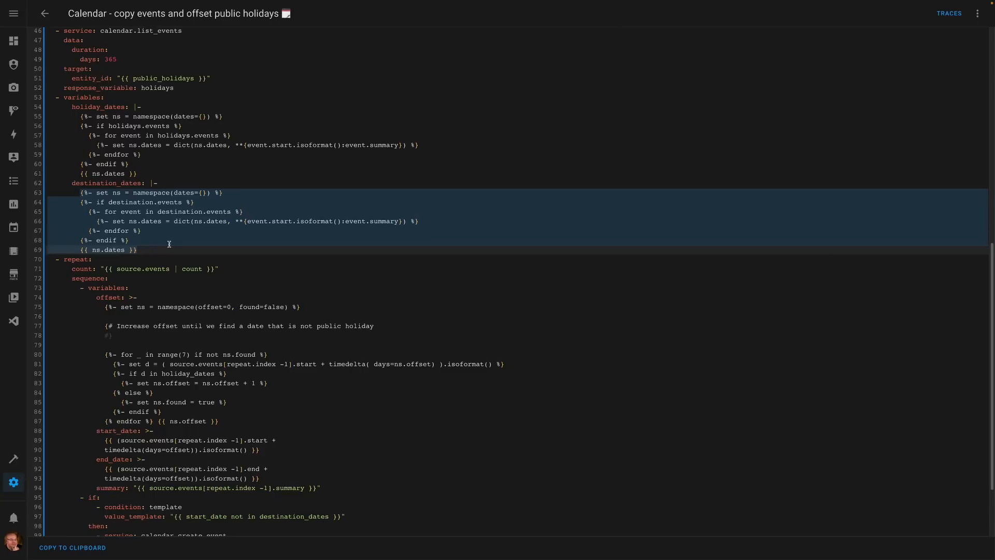
pyautogui.scroll(-3, 169, 244)
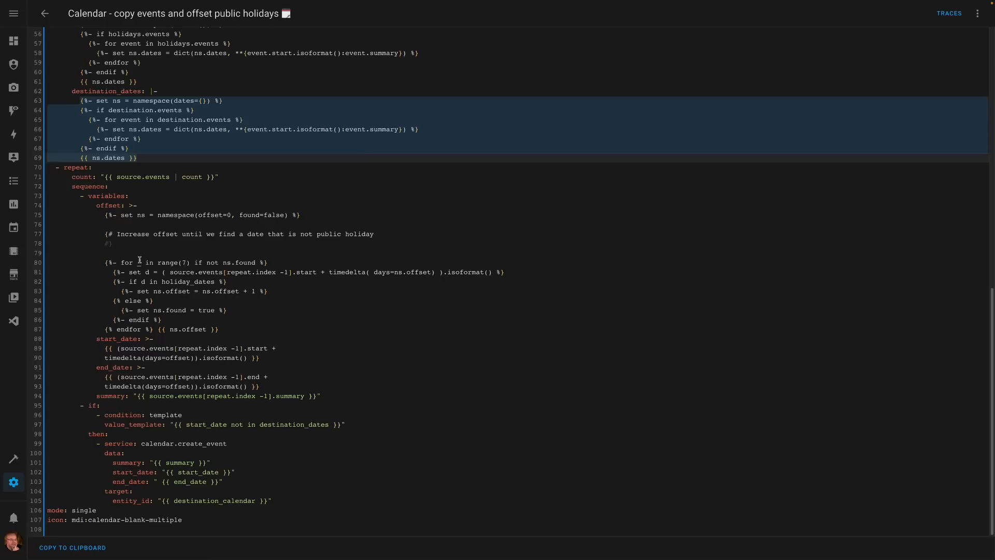
pyautogui.click(116, 262)
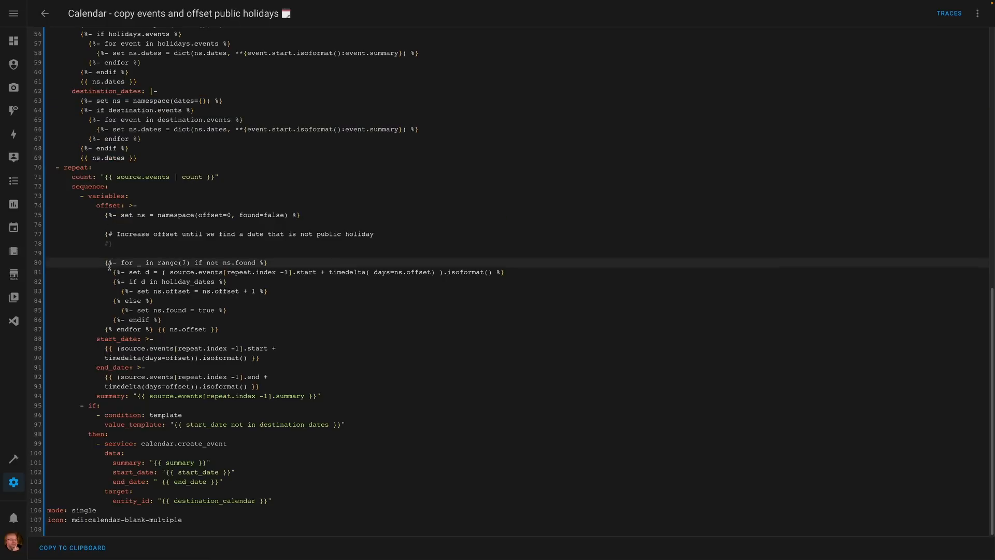
pyautogui.moveTo(113, 282); pyautogui.dragTo(190, 283)
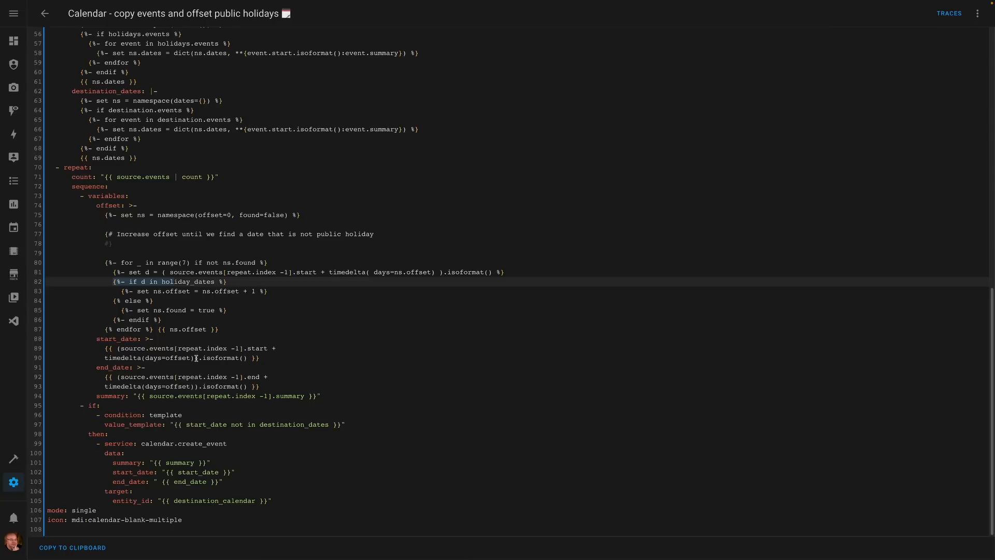
# - Examine the script's if condition, its calendar.create_event call and the start_date and end_date templates
pyautogui.click(199, 415)
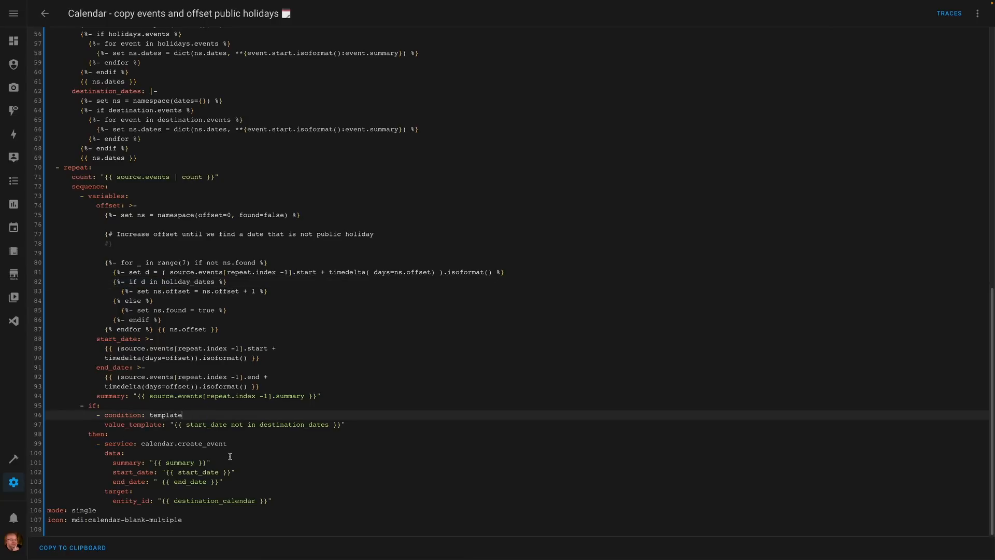
pyautogui.click(122, 404)
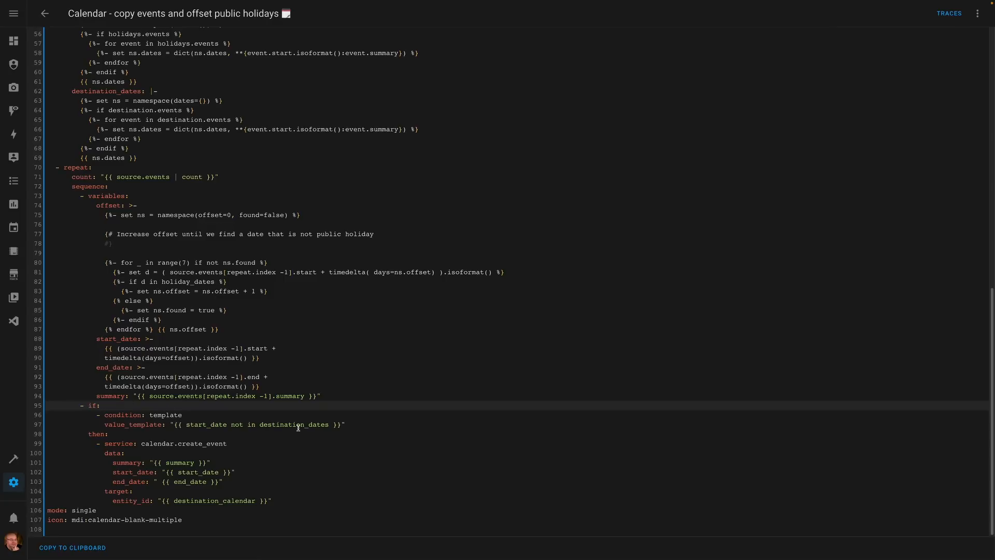
pyautogui.click(114, 445)
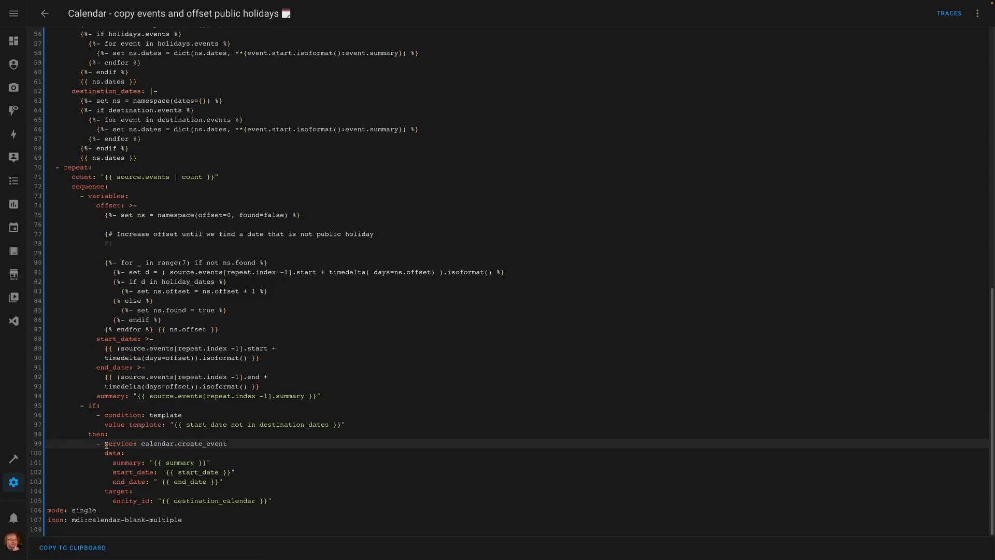
pyautogui.click(194, 464)
pyautogui.moveTo(175, 473); pyautogui.dragTo(213, 473)
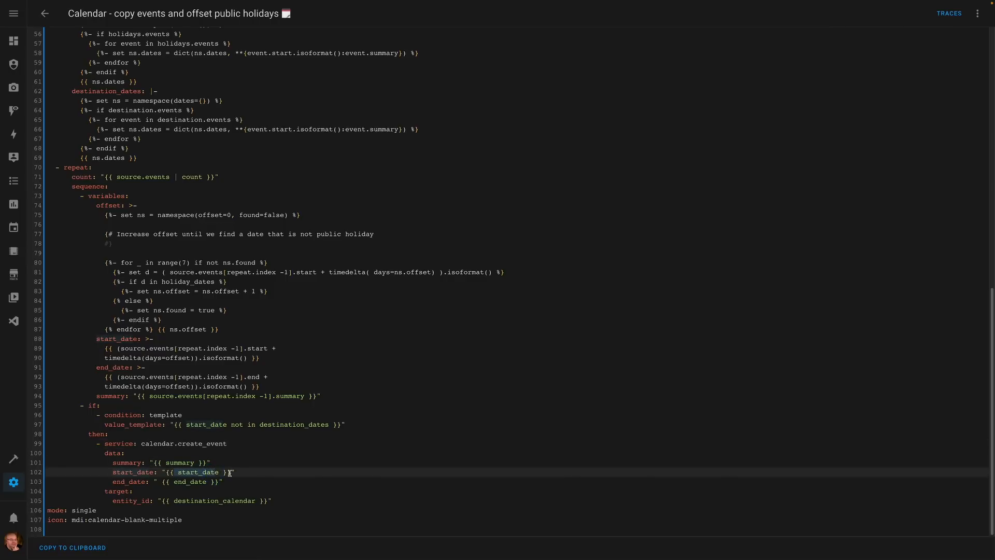
pyautogui.moveTo(143, 387); pyautogui.dragTo(203, 387)
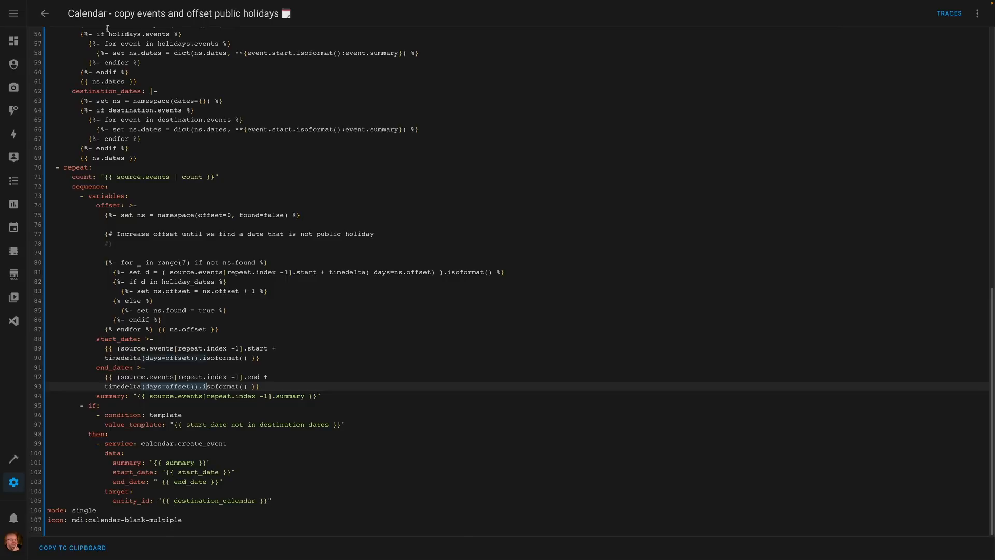
# - Return to the scripts list, open the Calendar - copy events and offset holidays in week script and show it in YAML
pyautogui.click(45, 14)
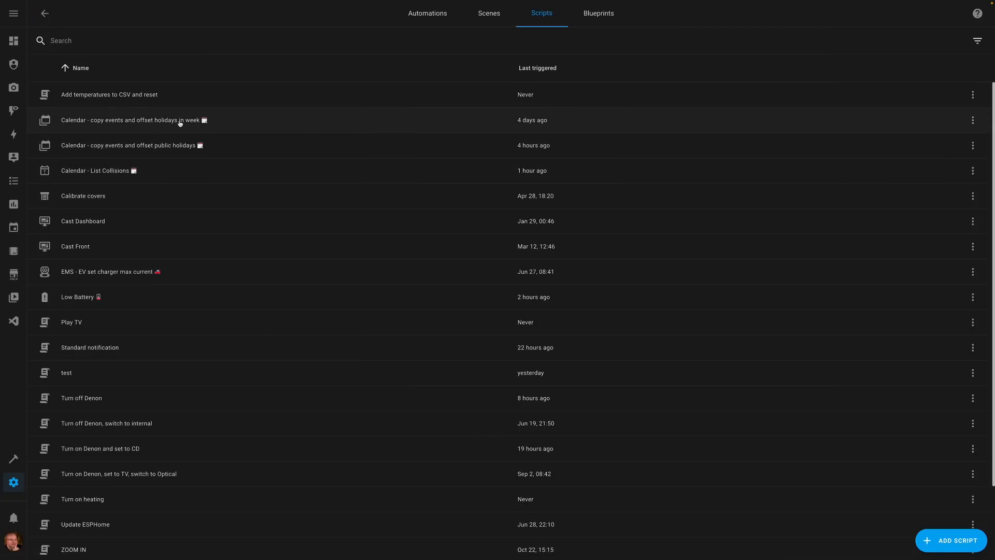
pyautogui.click(186, 121)
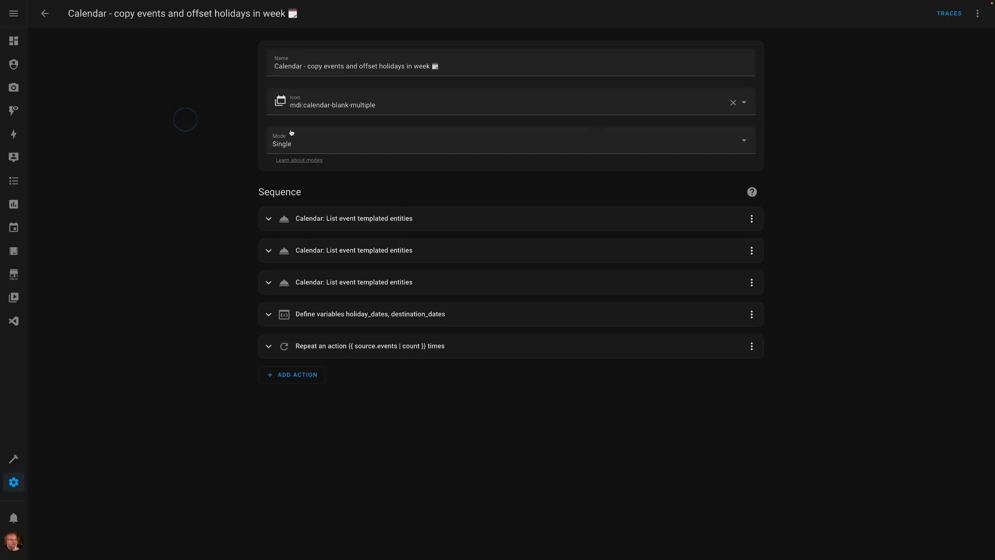
pyautogui.click(977, 14)
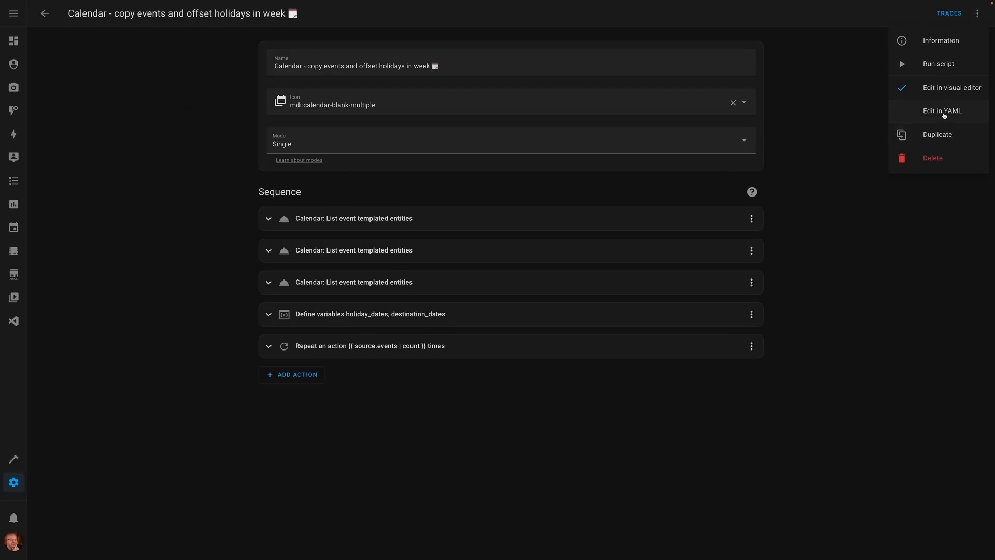
pyautogui.click(944, 112)
# - Examine the script's offset template, especially the loop over range(collection_date.weekday()+1)
pyautogui.scroll(-5, 375, 258)
pyautogui.scroll(-3, 376, 258)
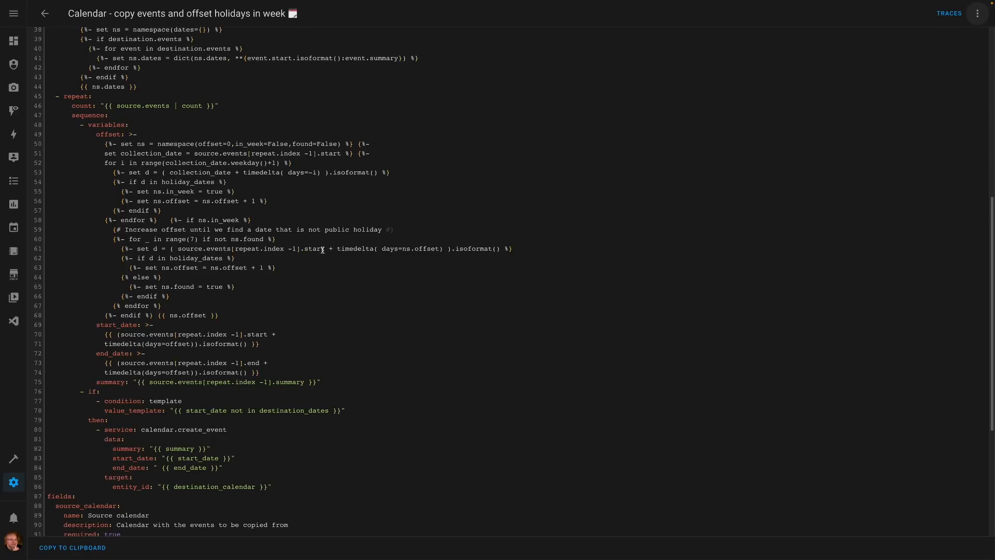
pyautogui.click(294, 202)
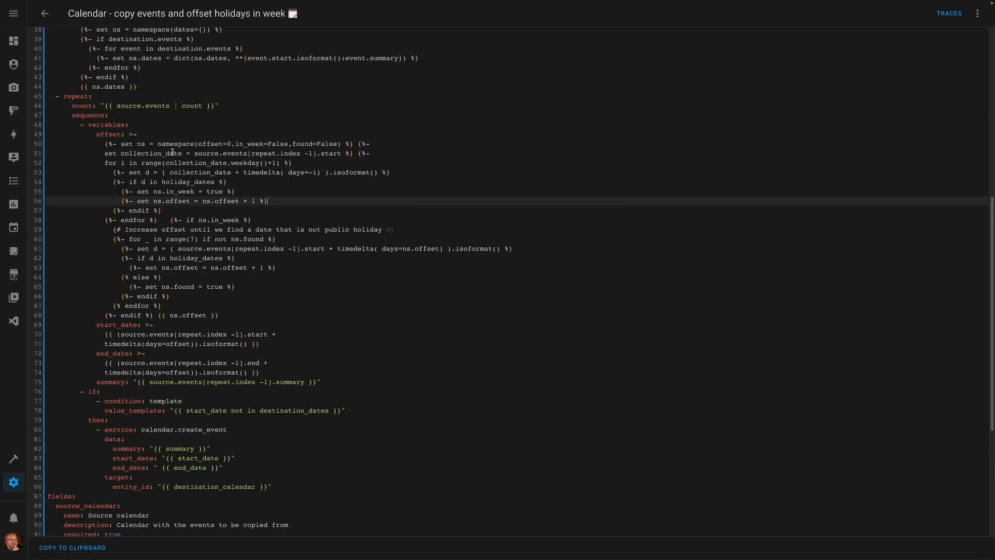
pyautogui.moveTo(107, 161); pyautogui.dragTo(210, 162)
pyautogui.click(226, 163)
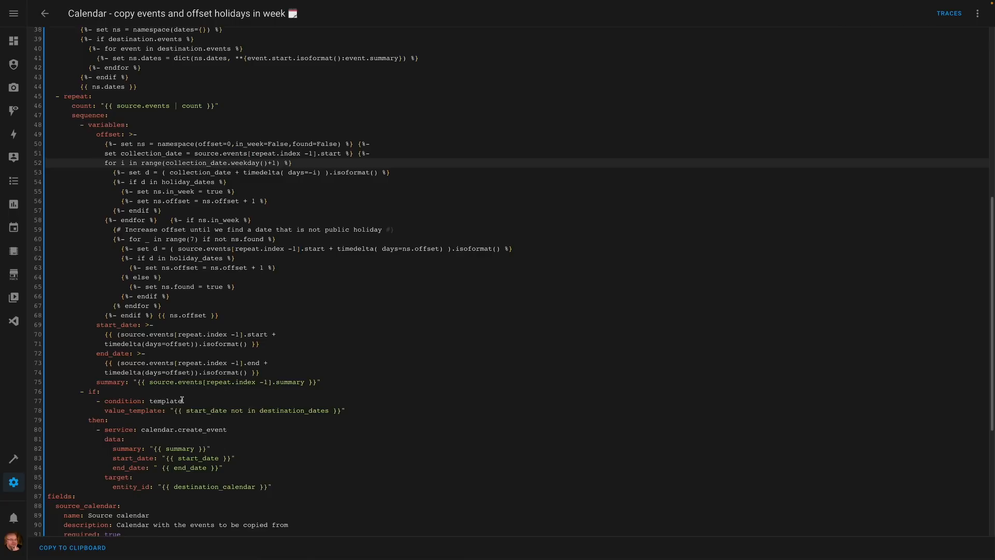
pyautogui.scroll(7, 216, 191)
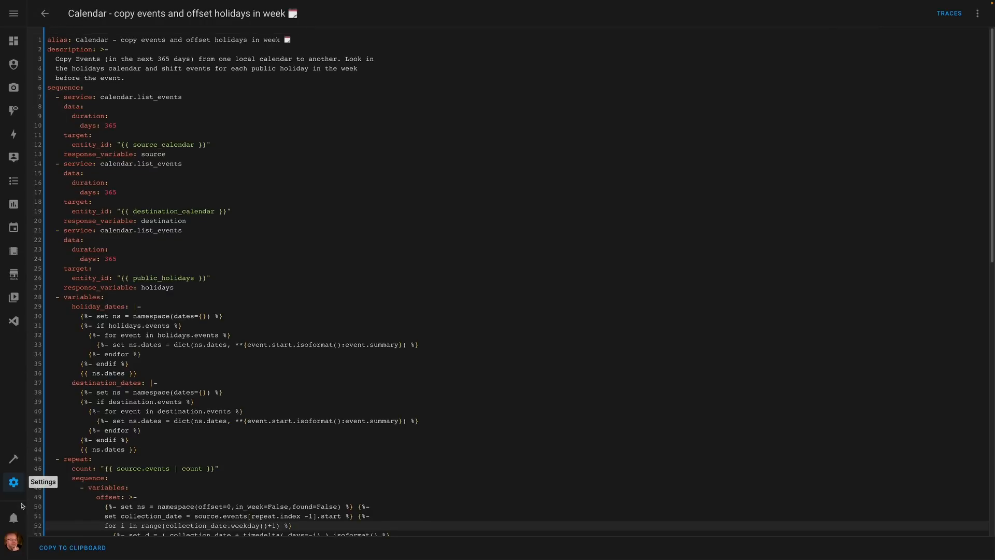
# - In Developer Tools, select the script service Calendar - copy events and offset holidays in week
pyautogui.click(14, 458)
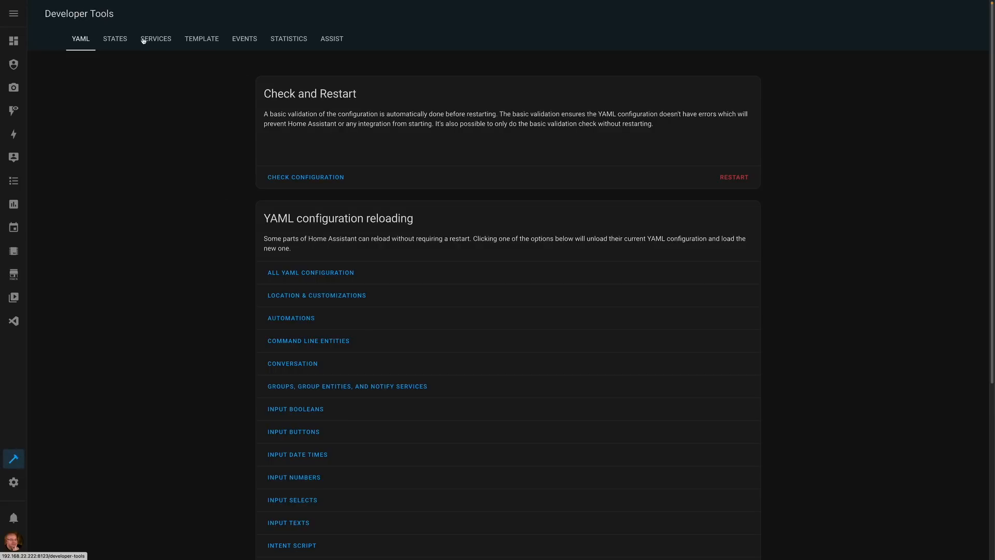
pyautogui.click(160, 41)
pyautogui.click(316, 113)
pyautogui.hotkey('ctrl', 'a')
pyautogui.write('script.')
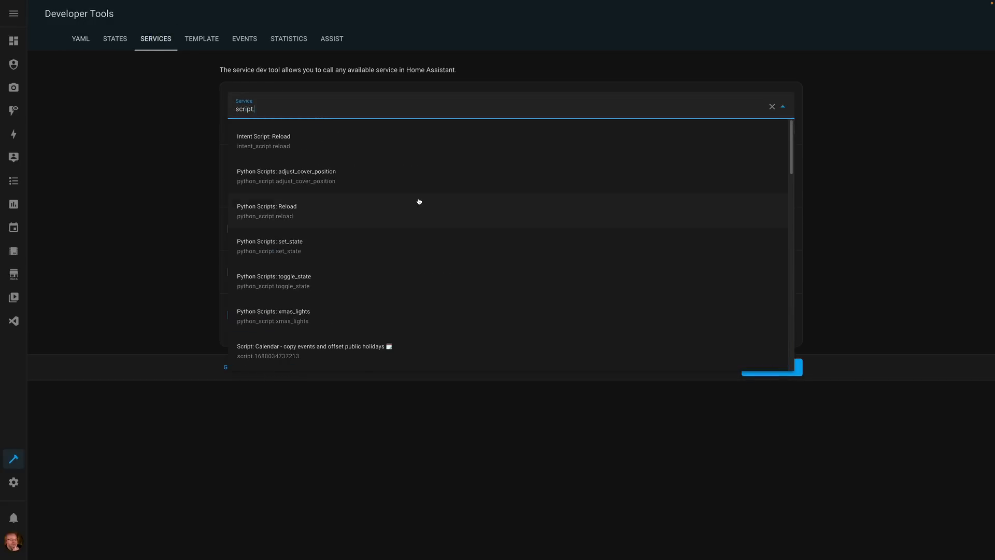
pyautogui.scroll(-2, 418, 200)
pyautogui.scroll(-1, 413, 207)
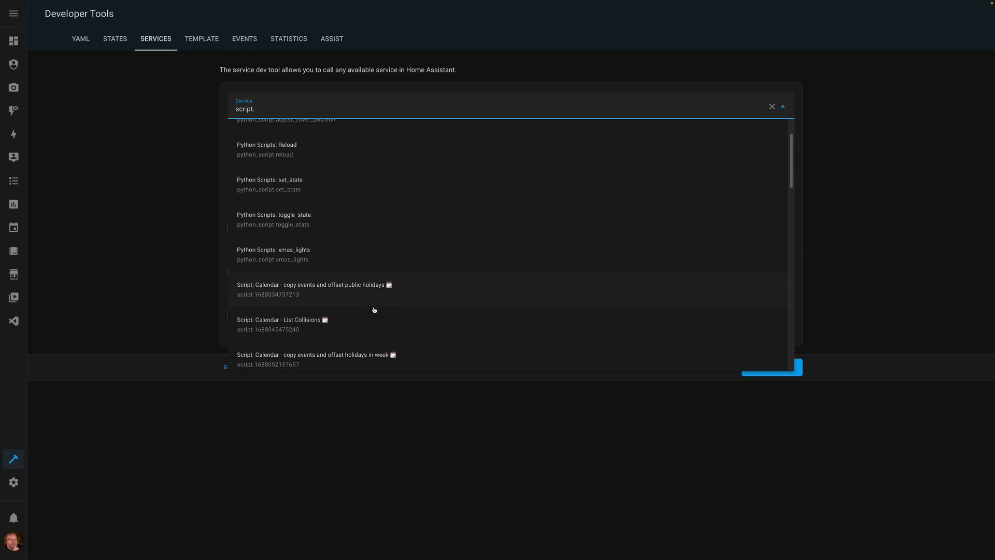
pyautogui.click(358, 361)
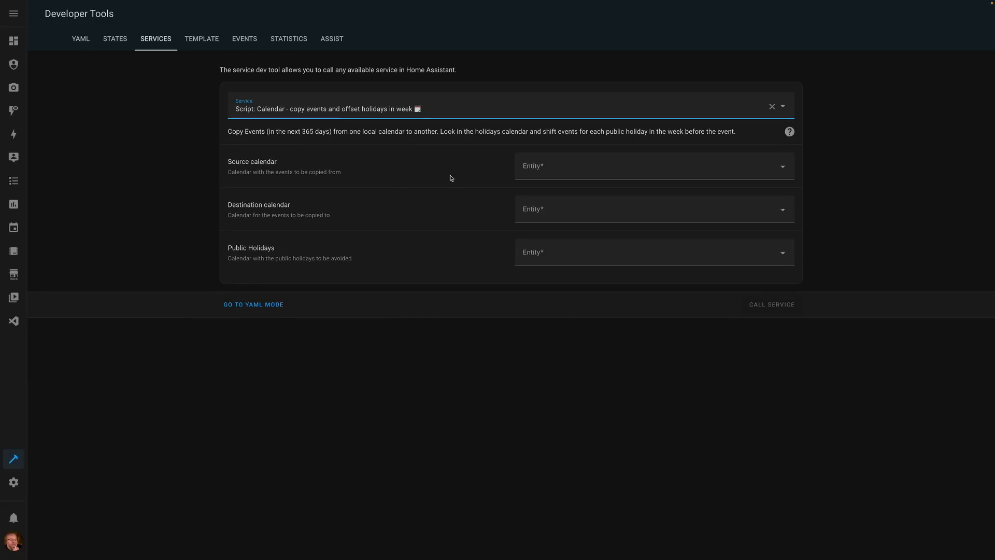
# - Call the service with Bioodpad as source calendar, Test as destination calendar and US as public holidays
pyautogui.click(551, 167)
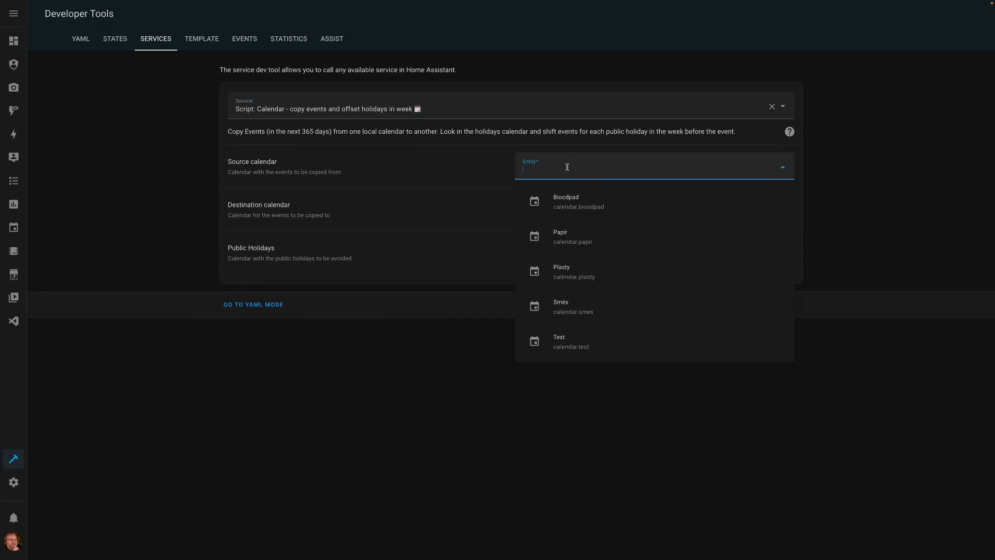
pyautogui.click(576, 204)
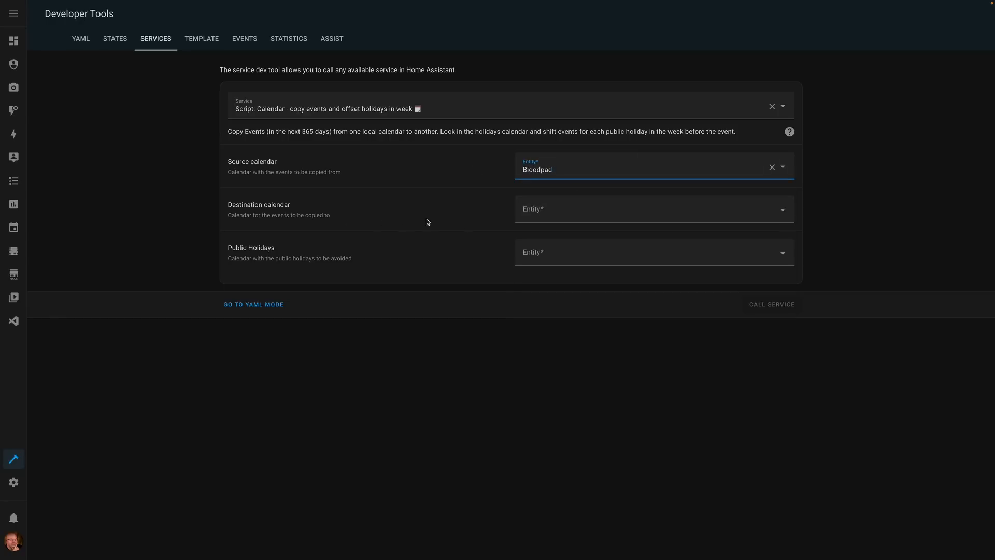
pyautogui.click(595, 214)
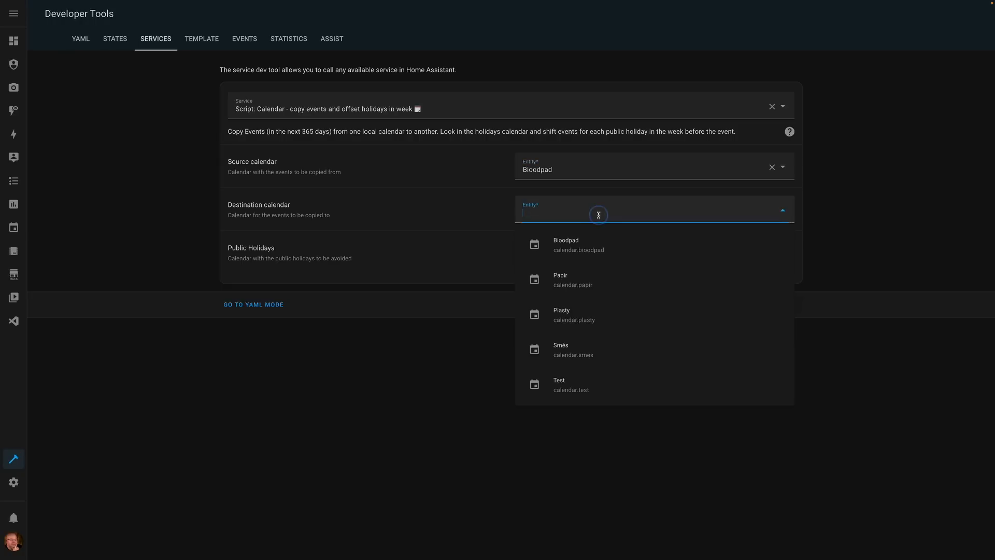
pyautogui.click(576, 390)
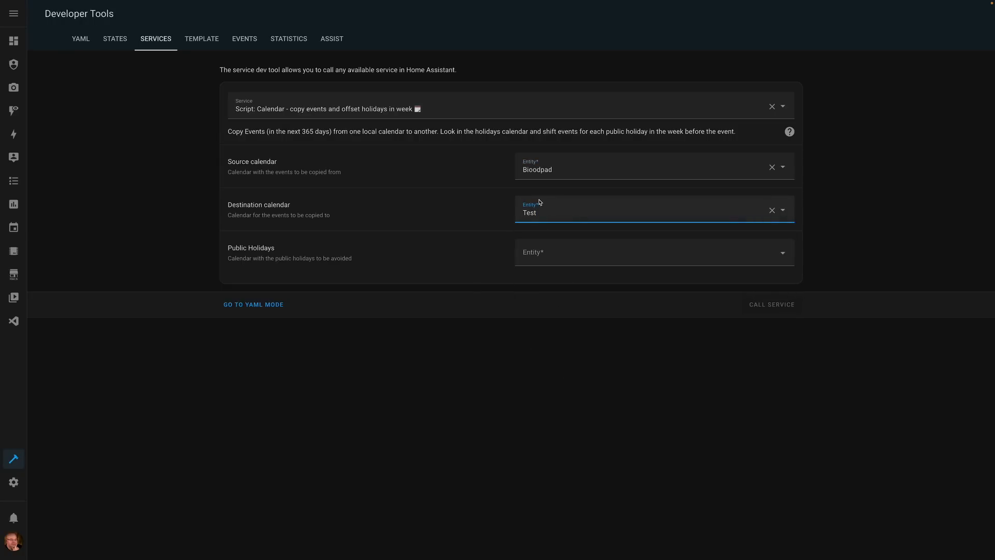
pyautogui.click(555, 264)
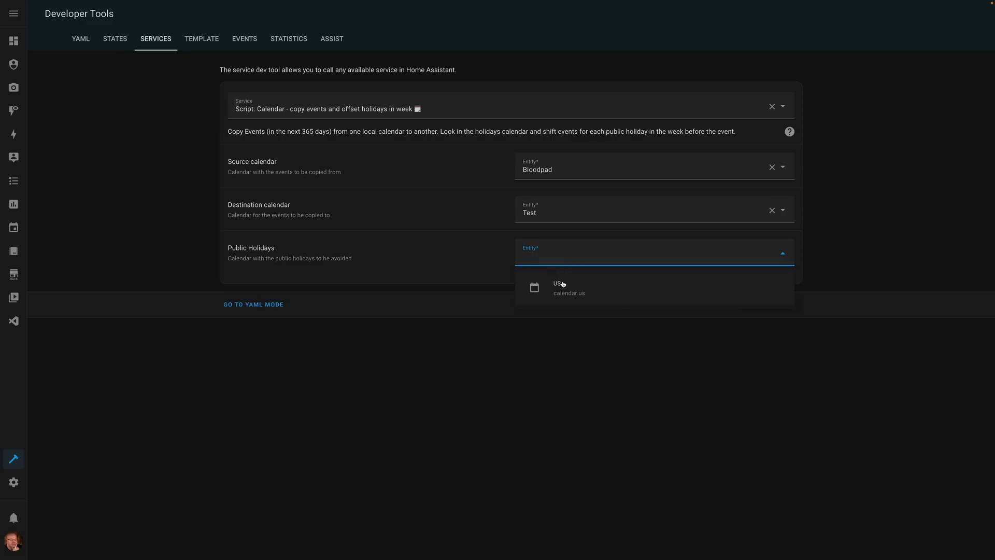
pyautogui.click(564, 286)
pyautogui.click(776, 305)
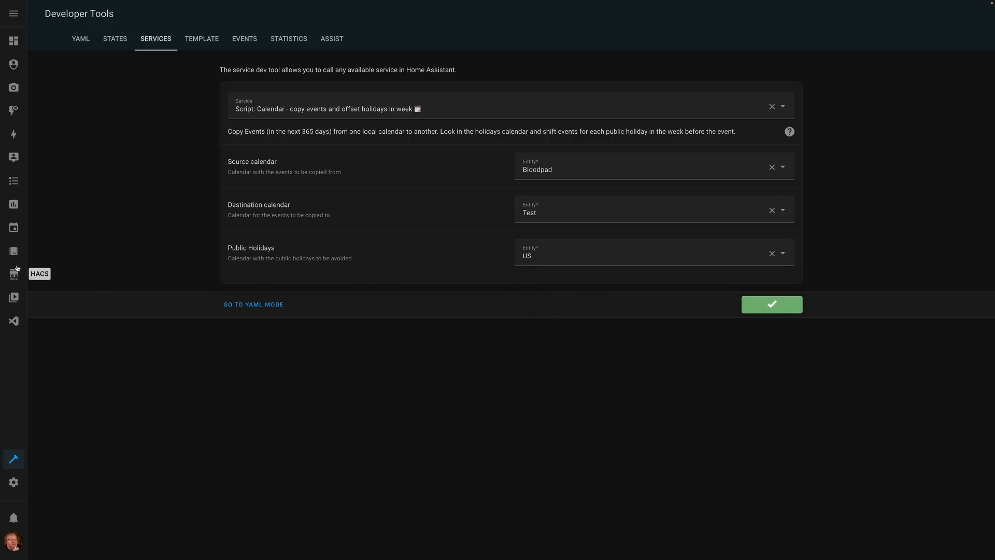
# - Compare the Bioodpad, Test and US calendar events month by month from July to November 2023
pyautogui.click(14, 228)
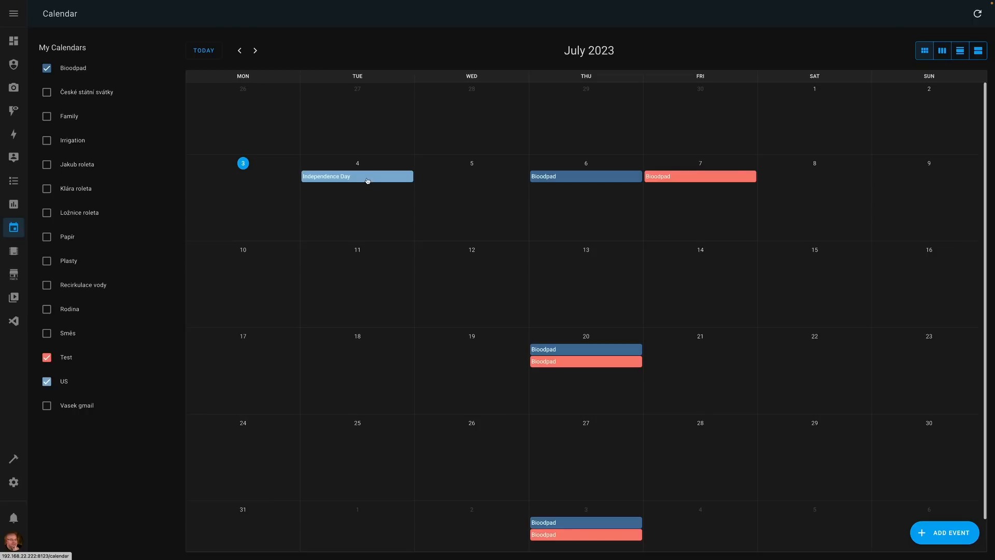
pyautogui.scroll(-1, 593, 372)
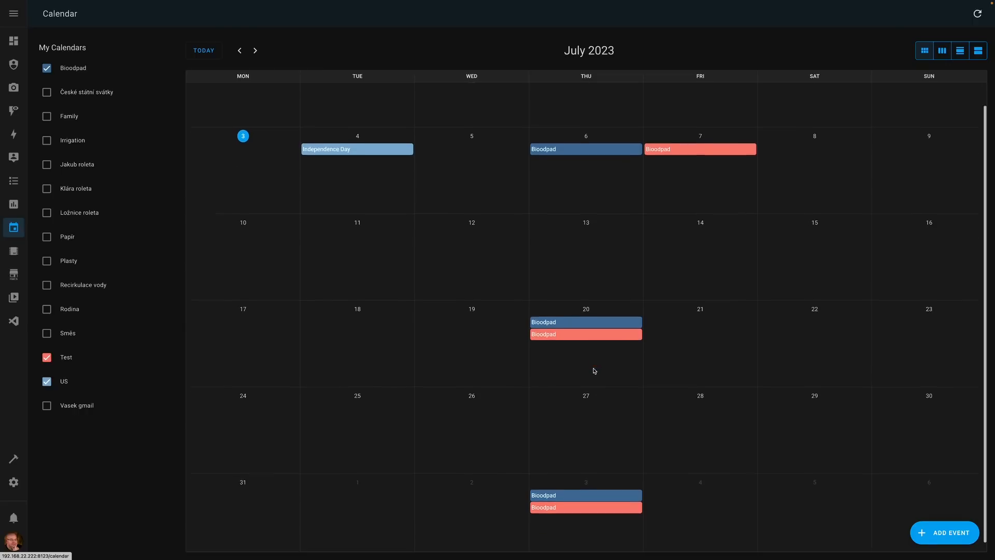
pyautogui.click(255, 51)
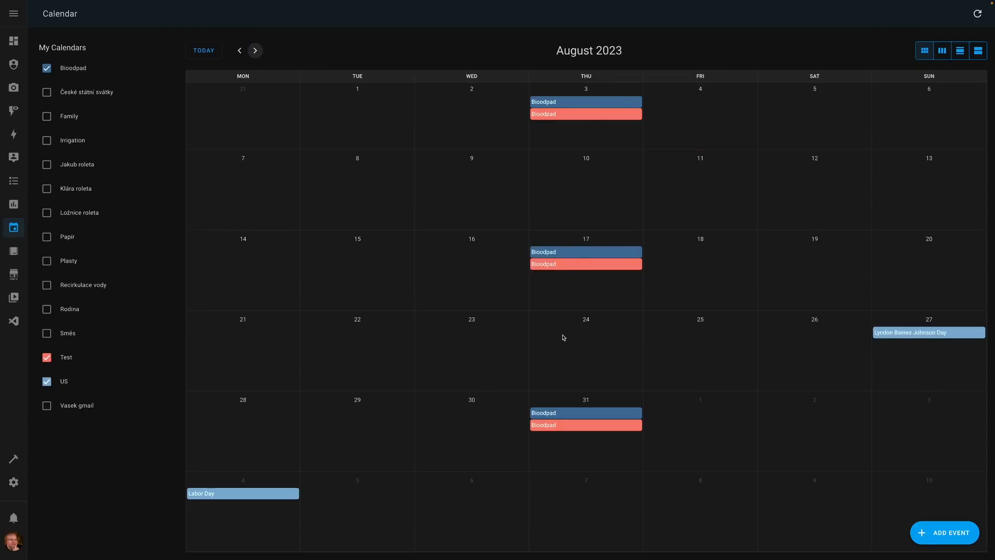
pyautogui.click(255, 51)
pyautogui.click(255, 51)
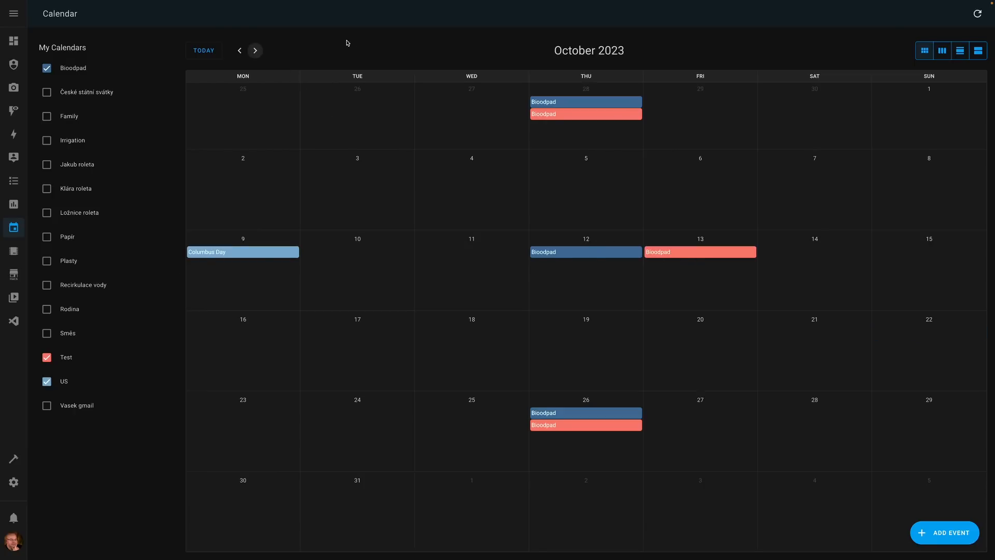
pyautogui.click(254, 51)
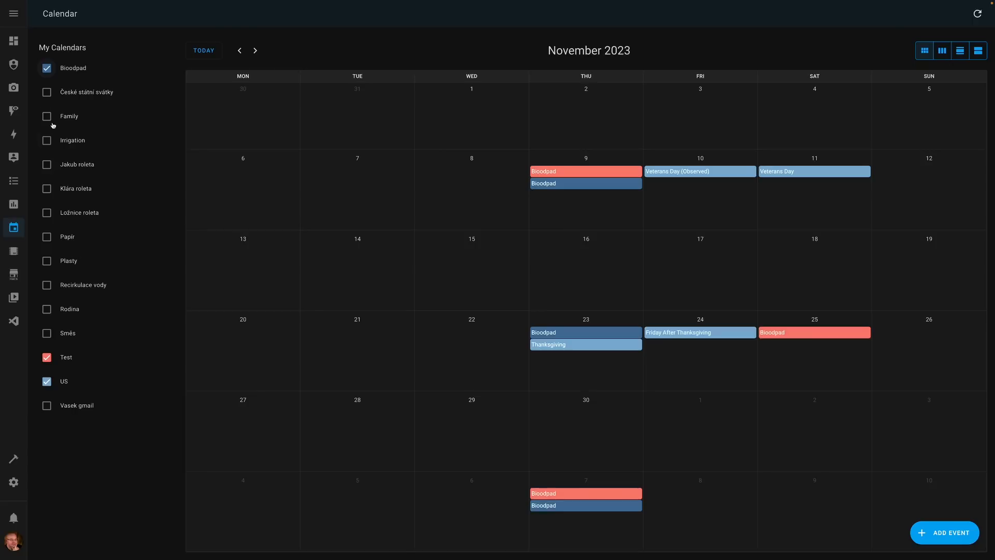
# - Hide the Bioodpad calendar and delete the Bioodpad event on July 7, 2023 from the Test calendar
pyautogui.click(47, 68)
pyautogui.click(47, 68)
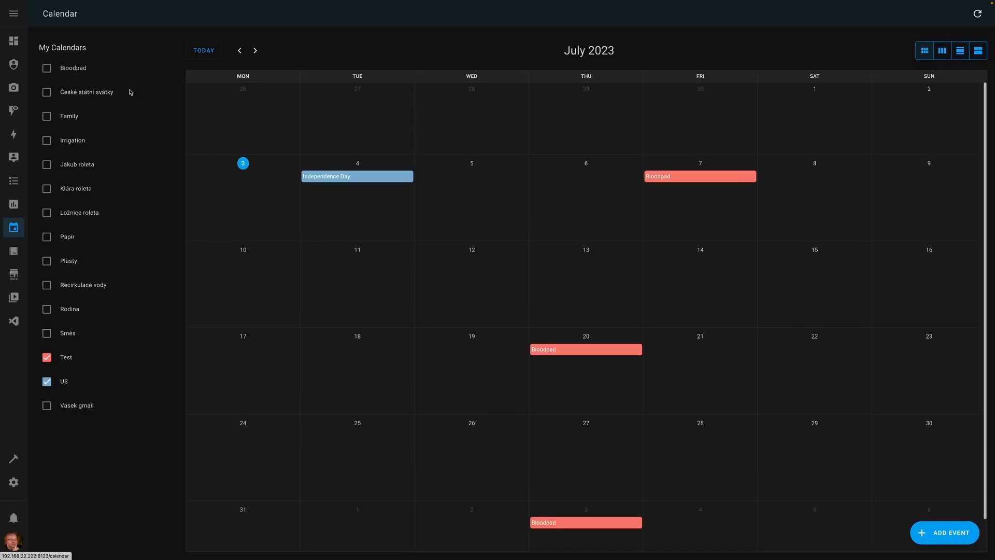
pyautogui.click(682, 179)
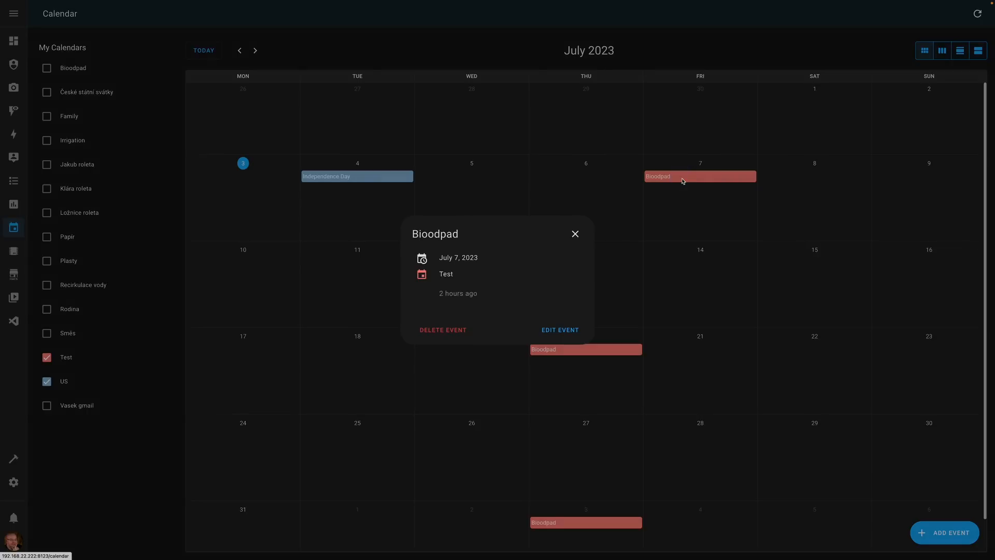
pyautogui.click(443, 332)
pyautogui.click(555, 310)
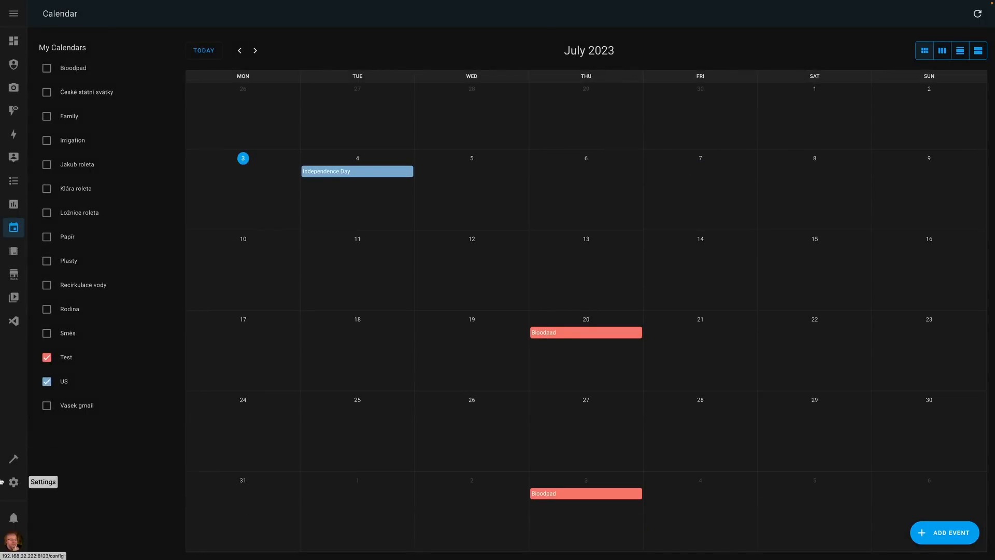
# - Call the copy events script again with Bioodpad, Test and US, and check the copied events in the July 2023 calendar
pyautogui.click(14, 459)
pyautogui.click(771, 305)
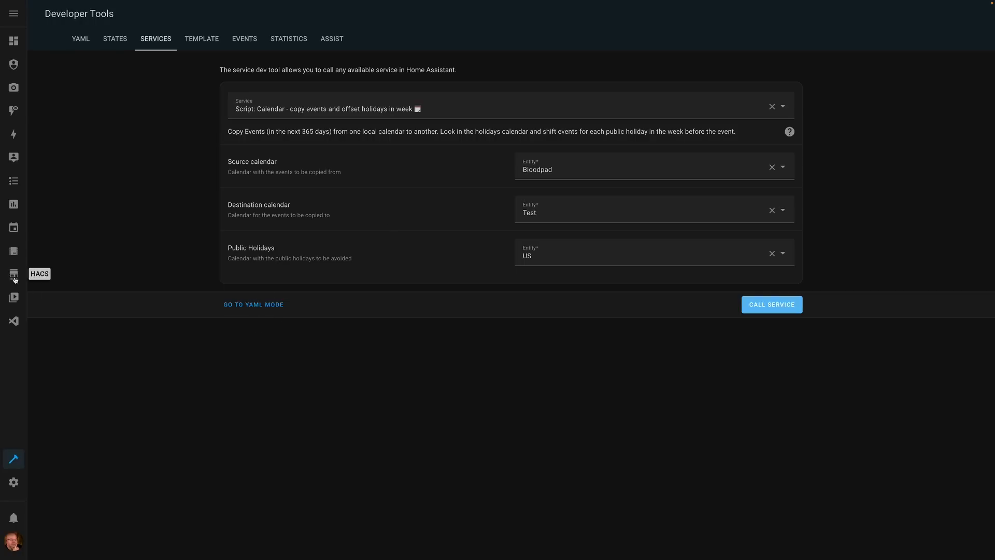
pyautogui.click(14, 229)
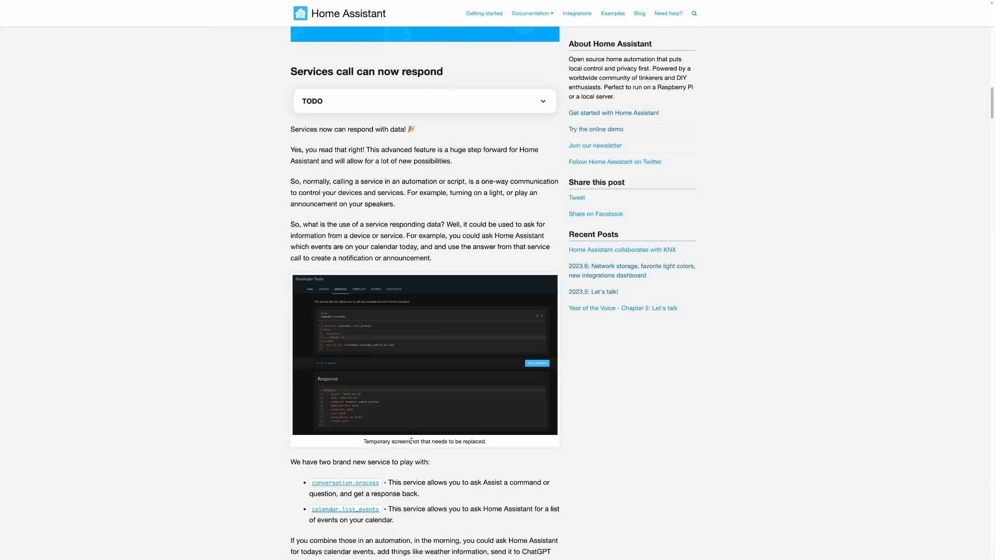
pyautogui.scroll(-1, 411, 445)
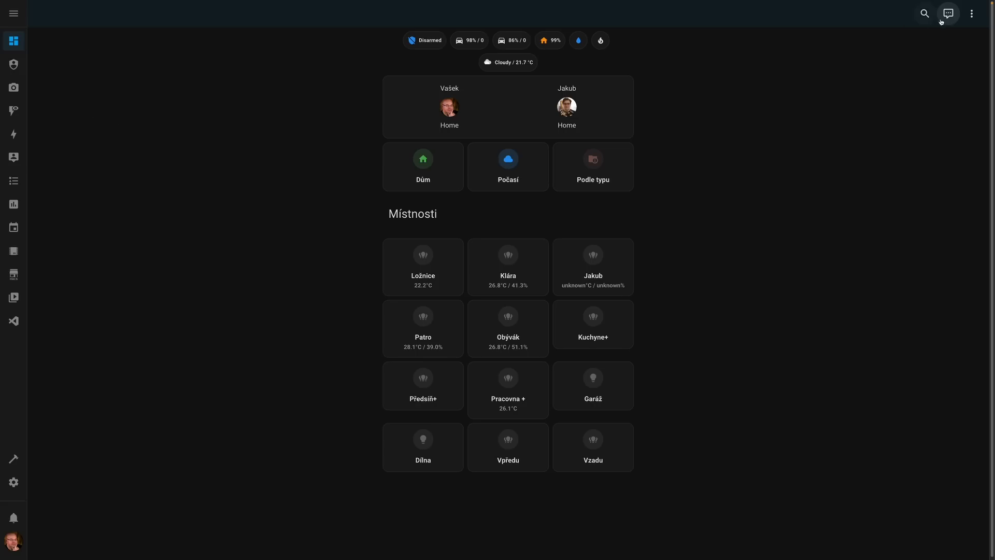
# - From the dashboard, ask Assist "How many lights are on?" twice and close the conversation
pyautogui.click(952, 15)
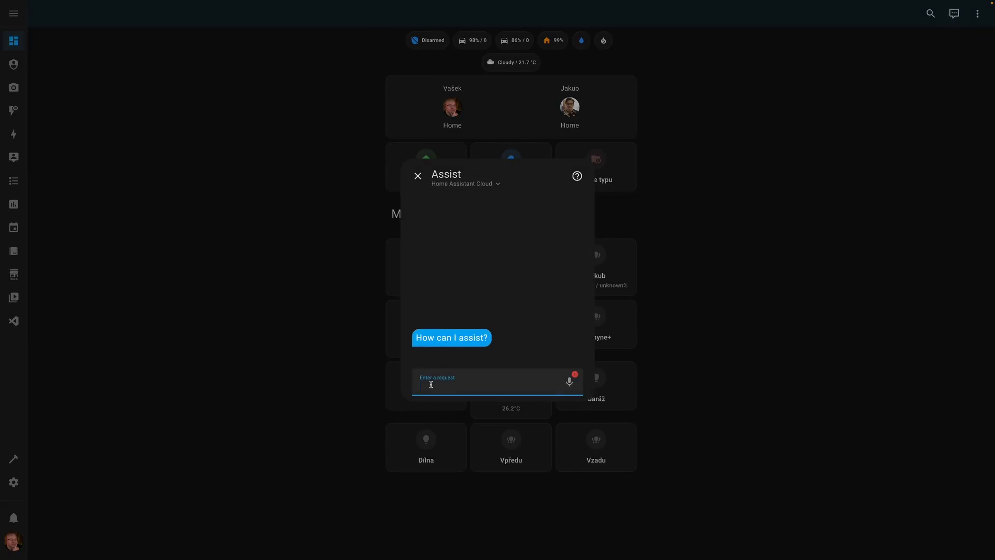
pyautogui.write('How many lights are on?')
pyautogui.press('Return')
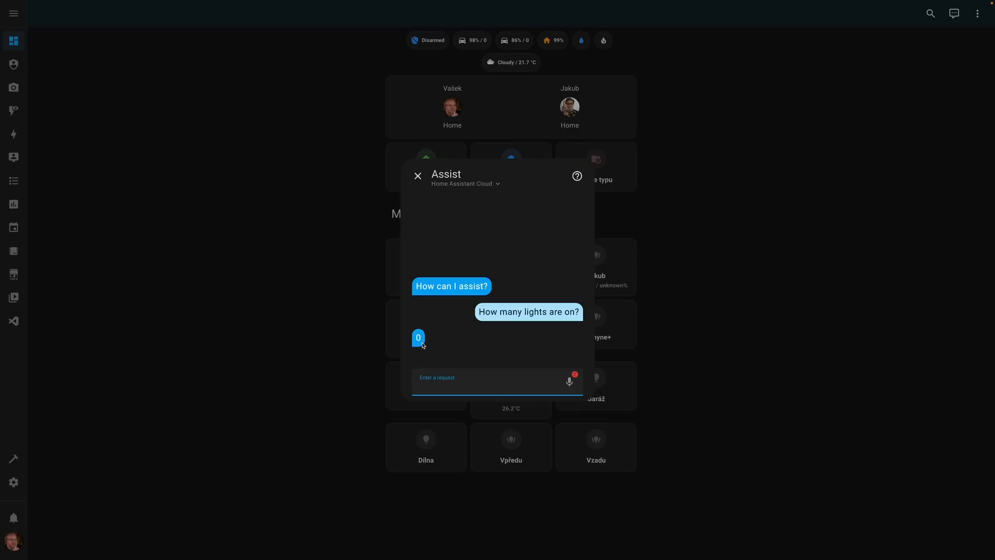
pyautogui.write('How many lights are on?')
pyautogui.press('Return')
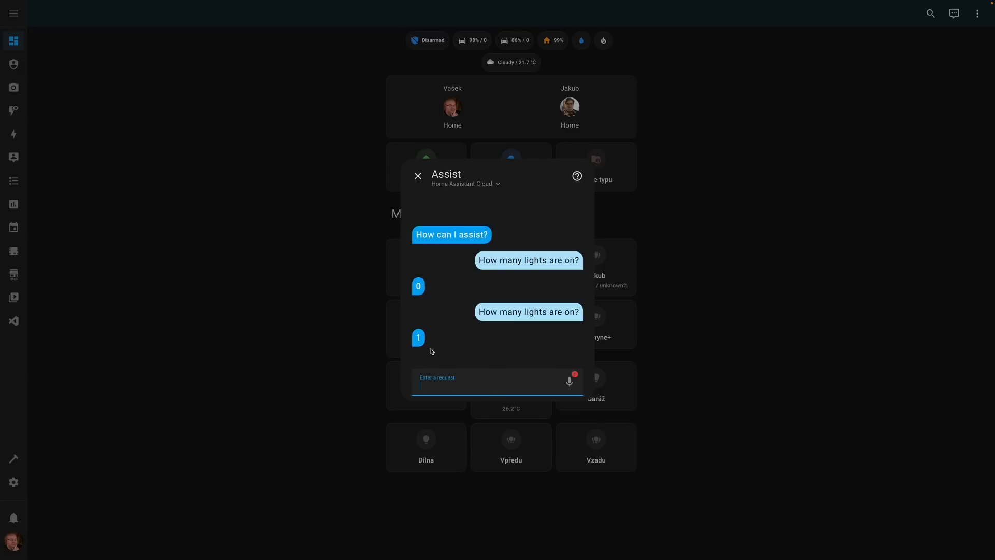
pyautogui.click(418, 176)
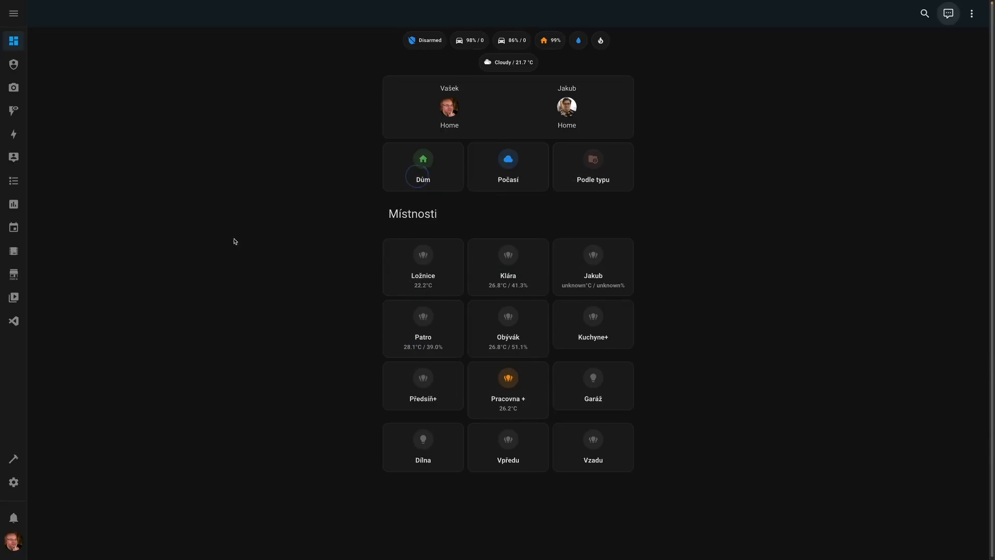
# - In Developer Tools, call the Conversation: Process service with the text "How many lights are on?" and the Home Assistant agent
pyautogui.click(12, 458)
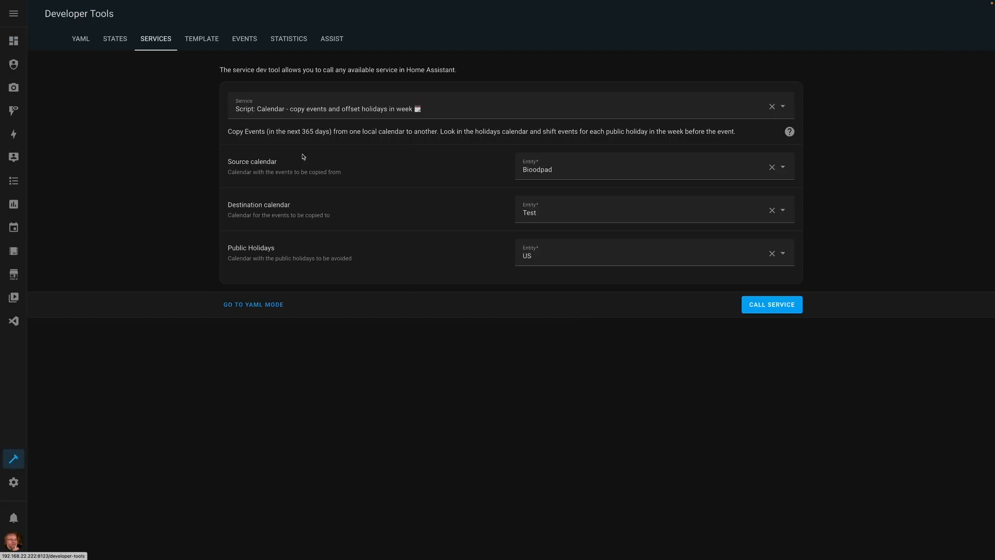
pyautogui.click(289, 112)
pyautogui.press('BackSpace')
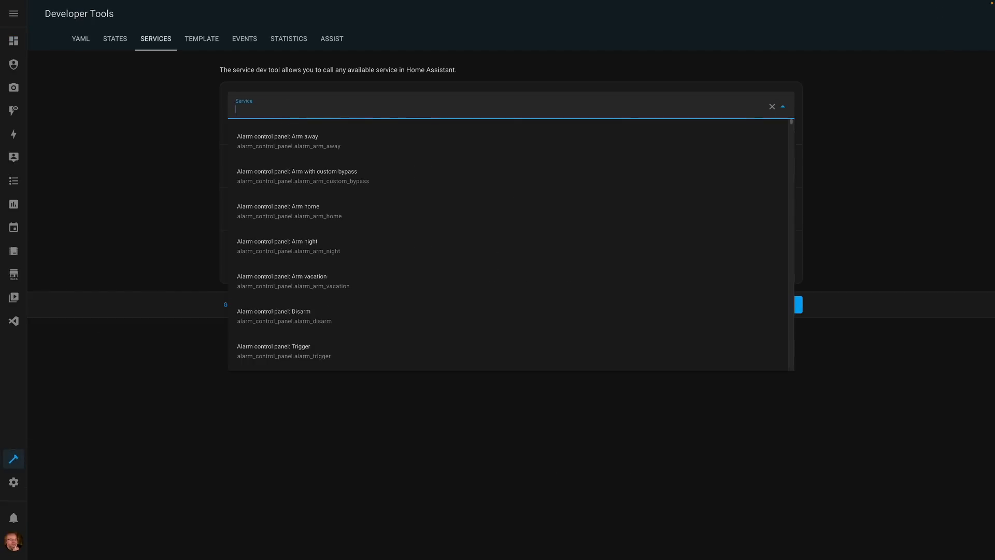
pyautogui.write('process')
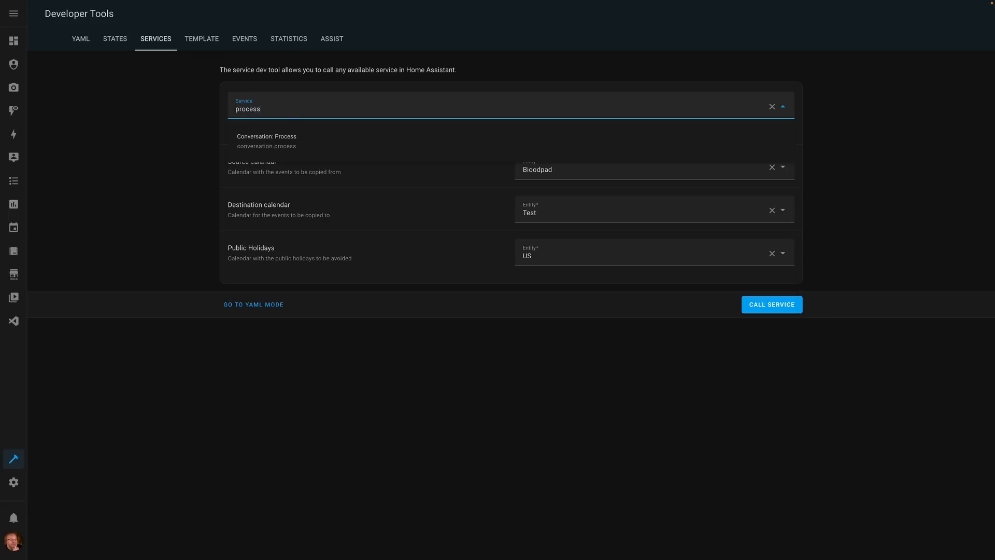
pyautogui.click(270, 147)
pyautogui.click(545, 166)
pyautogui.write('How many lights are on?')
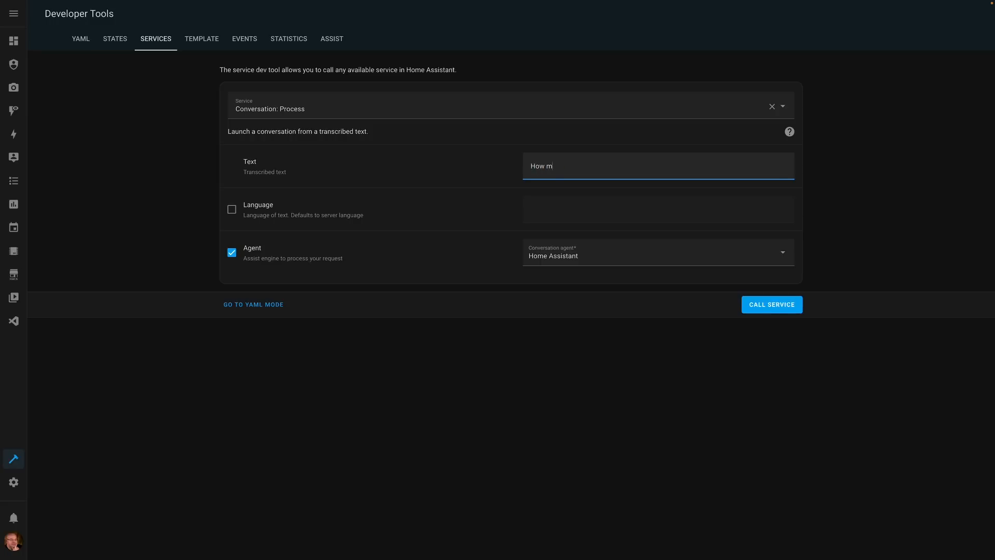
pyautogui.click(761, 303)
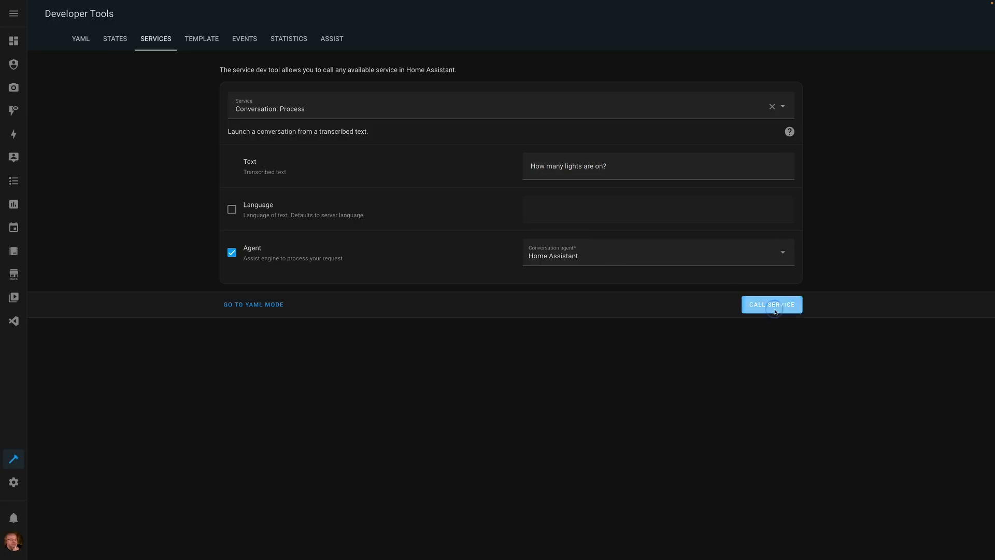
# - Examine the service response, especially its speech value and data entities, and check the conversation agent choice
pyautogui.scroll(-1, 599, 378)
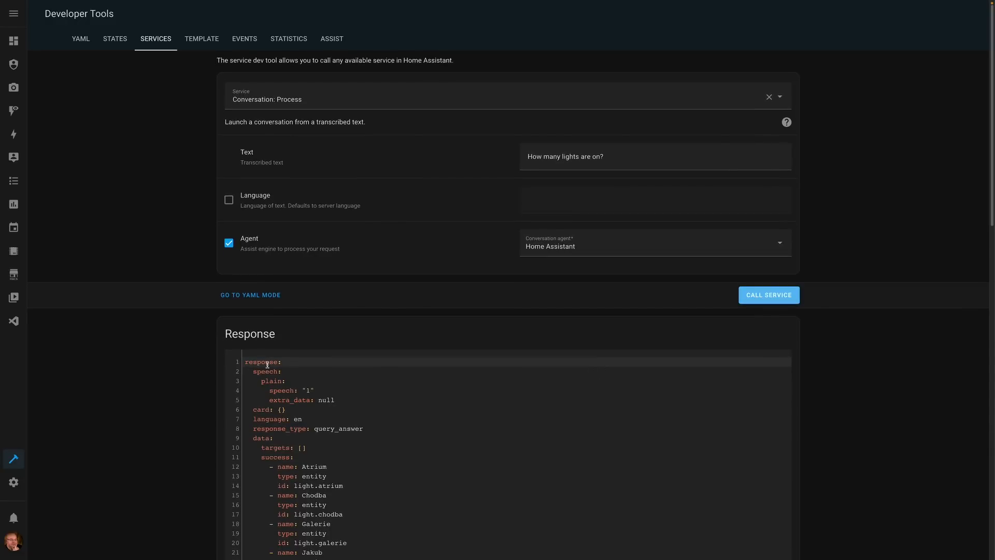
pyautogui.click(280, 391)
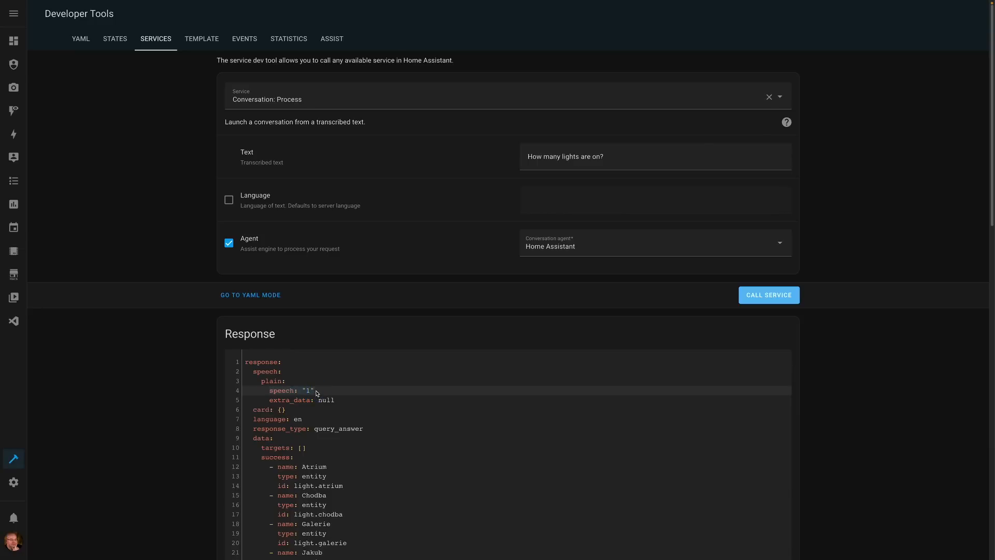
pyautogui.click(259, 440)
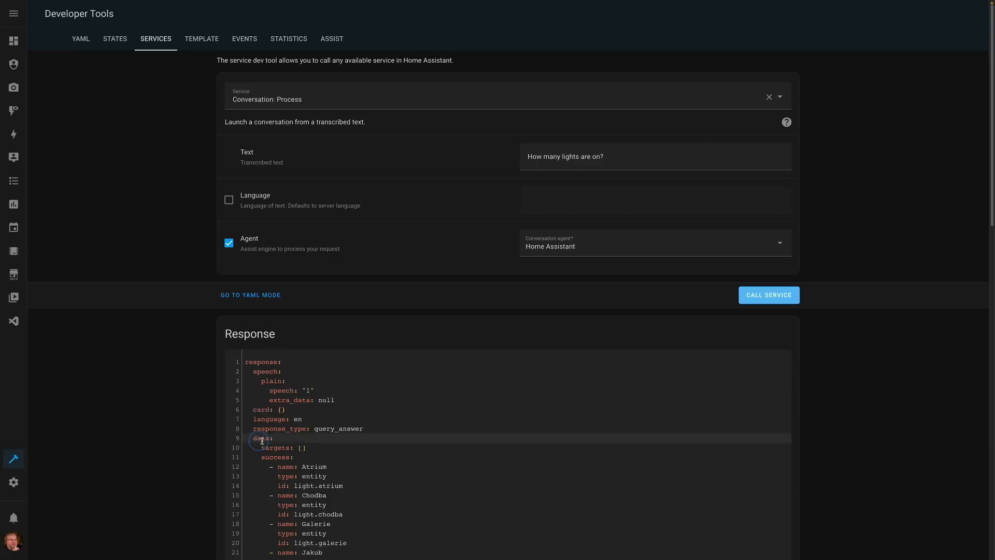
pyautogui.scroll(-3, 324, 456)
pyautogui.scroll(-1, 323, 456)
pyautogui.scroll(-12, 322, 455)
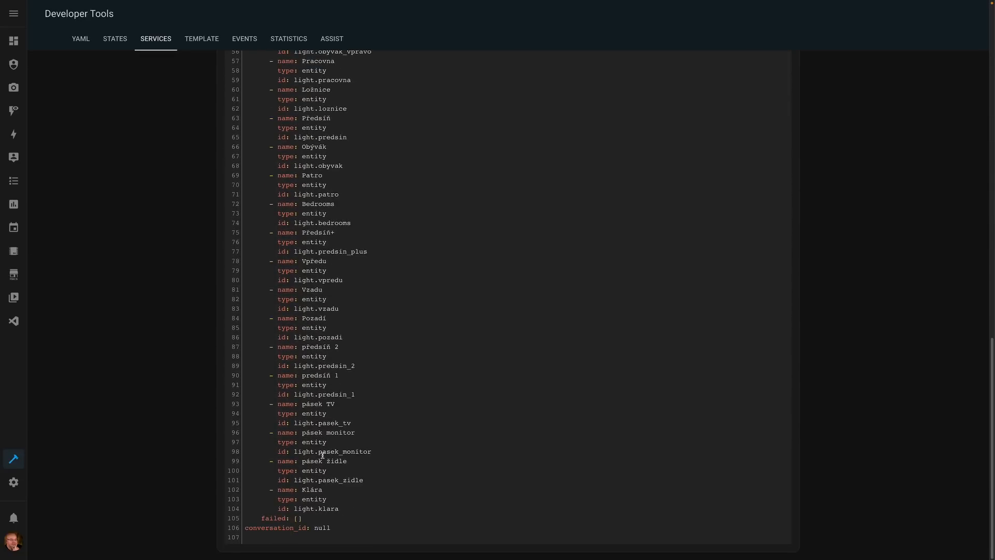
pyautogui.scroll(16, 323, 455)
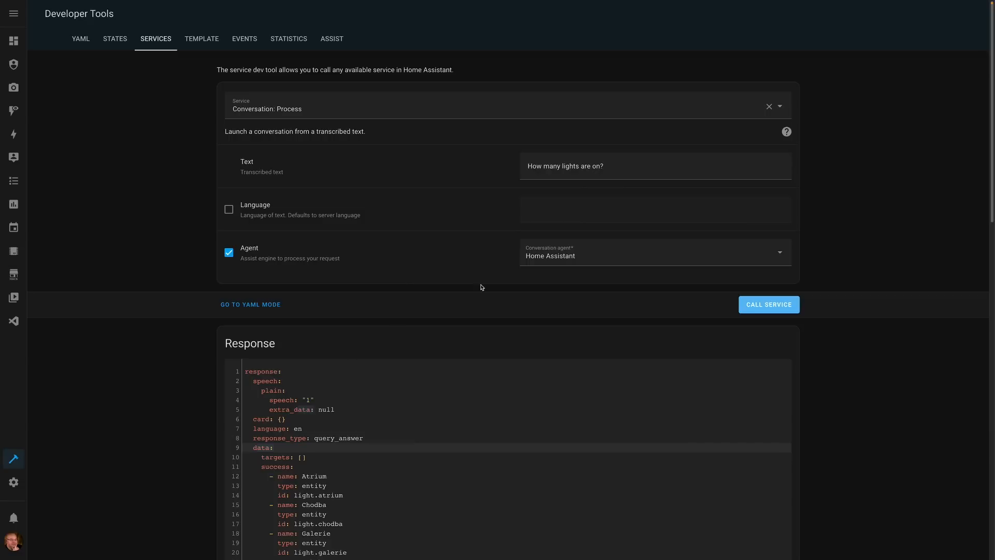
pyautogui.click(548, 262)
pyautogui.click(548, 262)
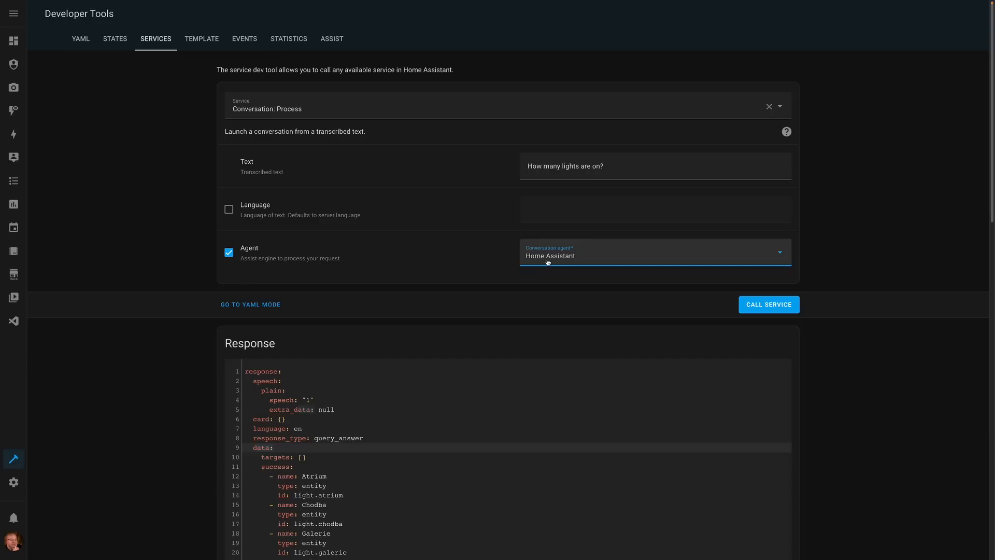
# - Switch to the 2023.7 release notes, read the service response section and examine the linked notify_agent_agenda.yaml blueprint
pyautogui.hotkey('ctrl', 'Tab')
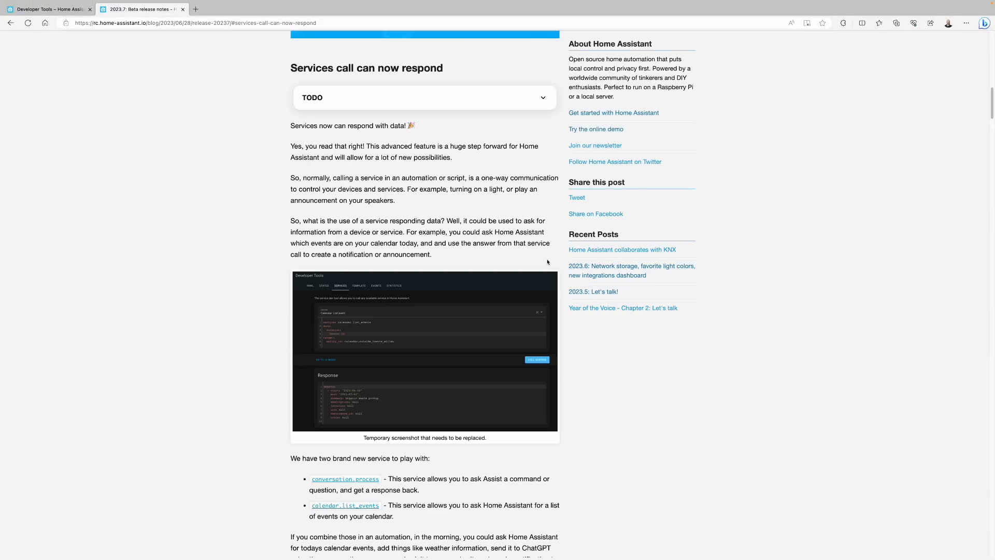
pyautogui.scroll(-1, 434, 342)
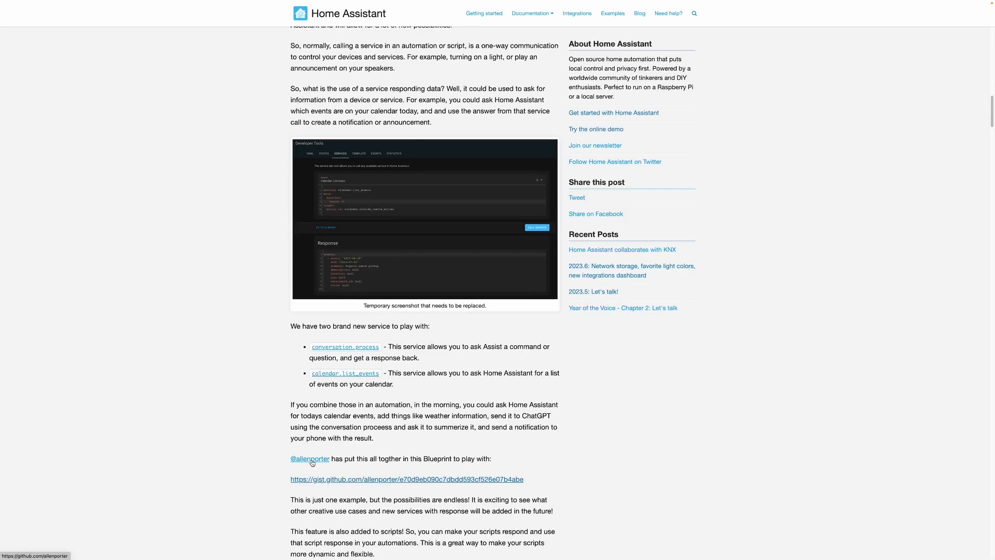
pyautogui.click(379, 481)
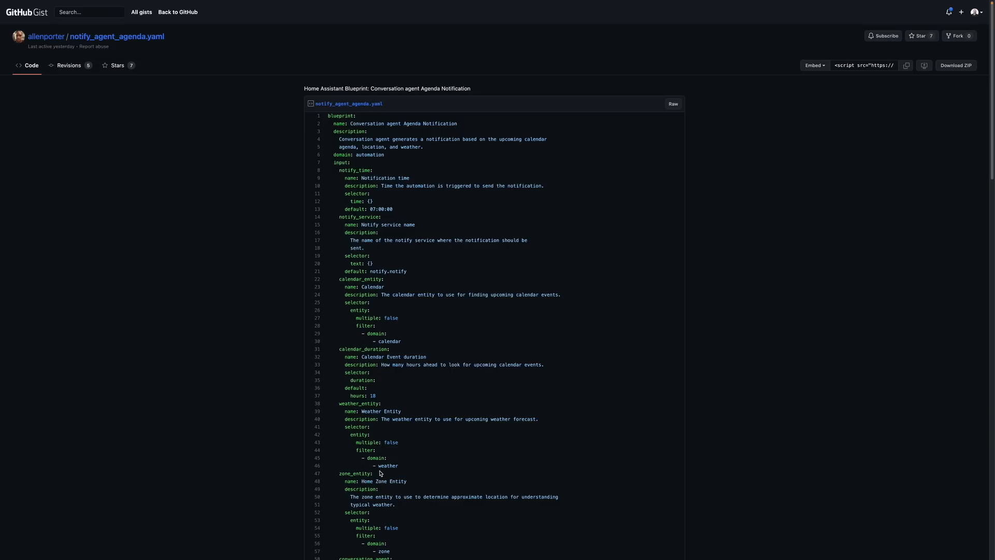
pyautogui.scroll(-8, 416, 396)
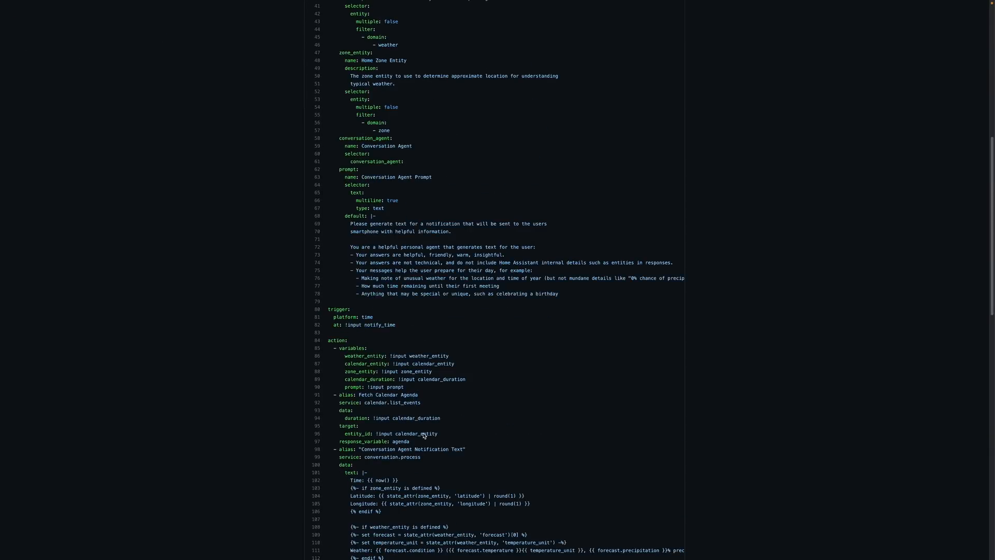
pyautogui.scroll(-1, 440, 461)
pyautogui.scroll(-3, 440, 460)
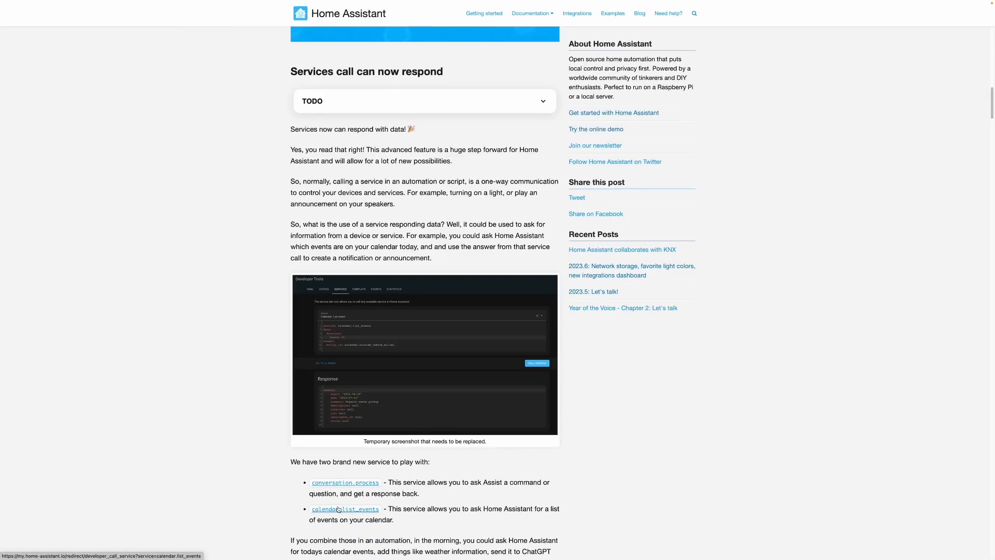
pyautogui.scroll(-4, 338, 510)
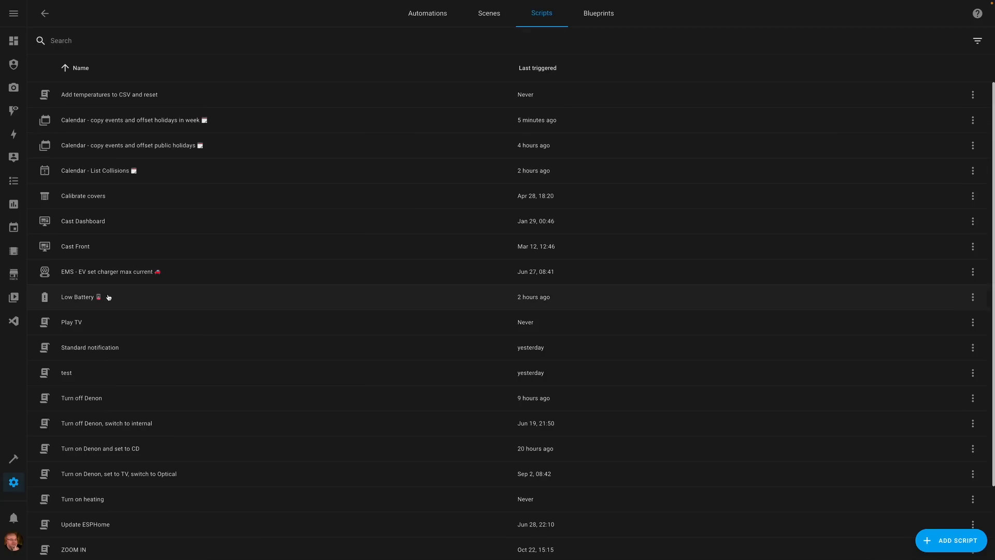
# - Examine the YAML of the Low Battery script and of the test script, especially their response variables
pyautogui.click(89, 297)
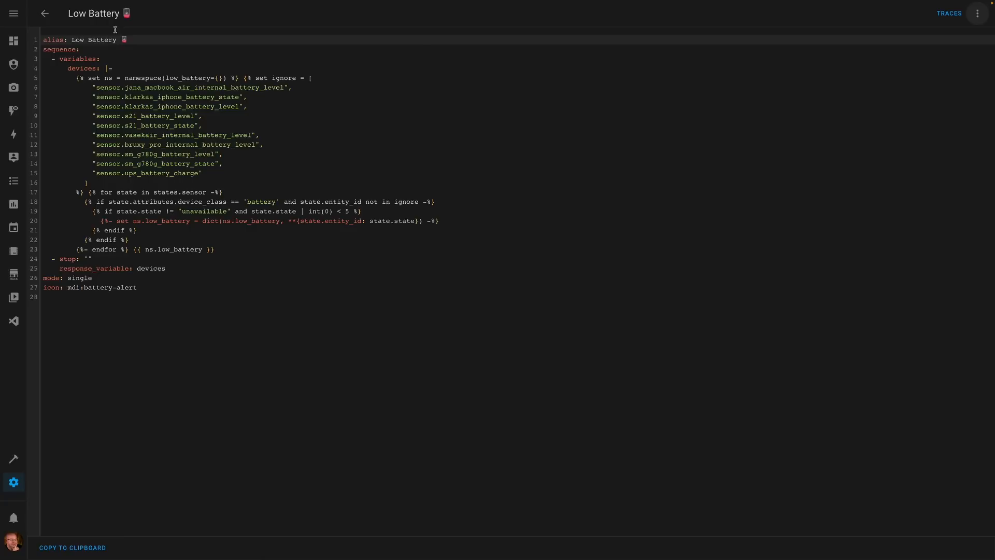
pyautogui.click(48, 17)
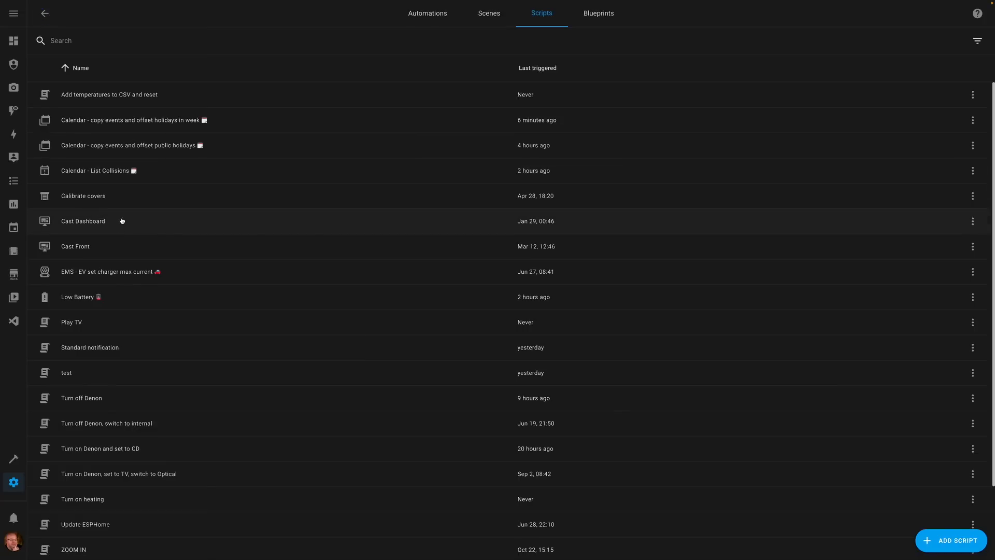
pyautogui.click(69, 377)
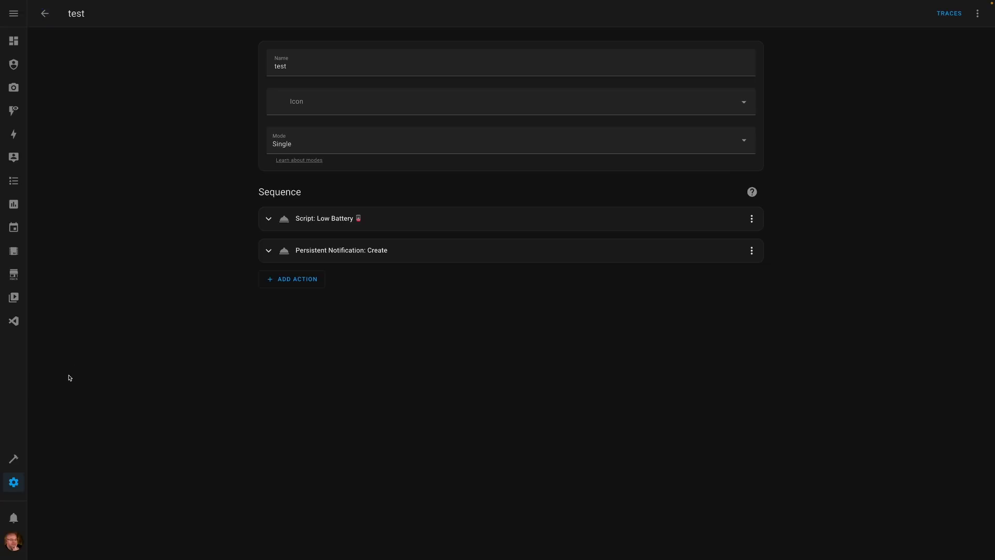
pyautogui.click(978, 14)
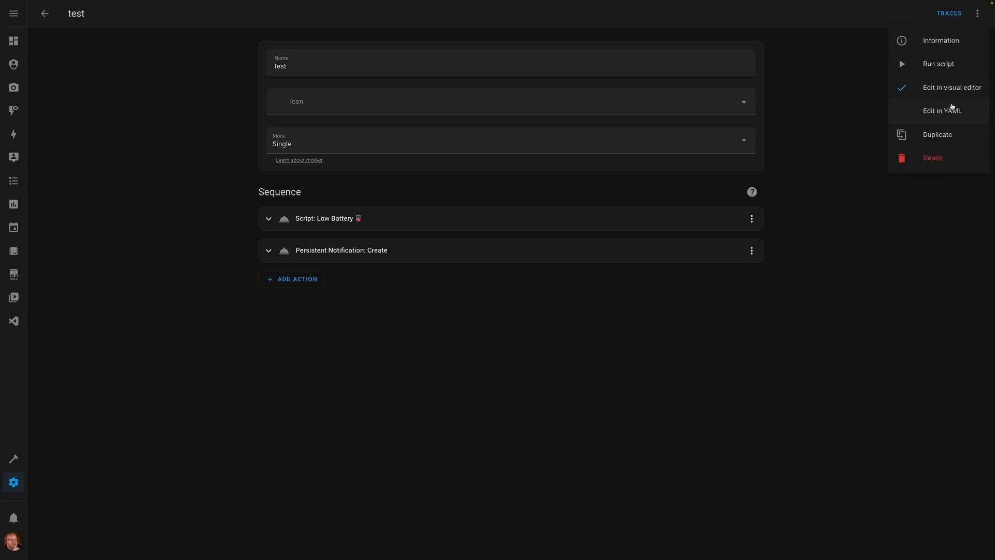
pyautogui.click(924, 108)
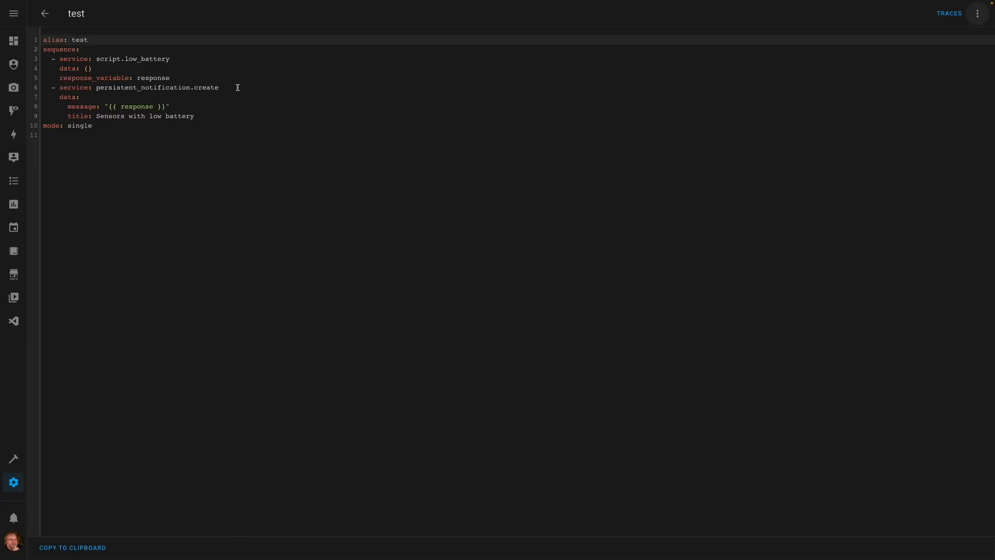
pyautogui.click(50, 16)
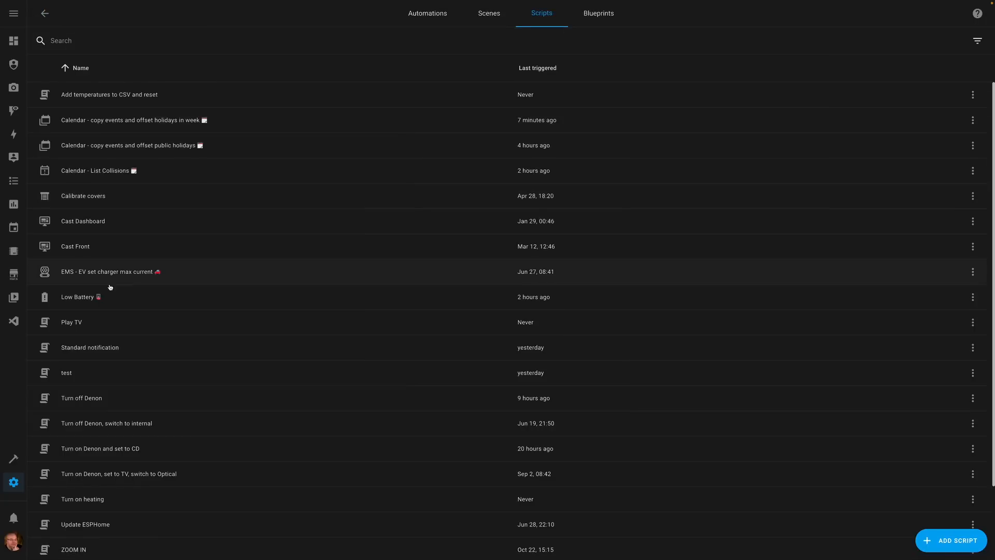
# - Open the test script and run it to create the low battery notification
pyautogui.click(73, 374)
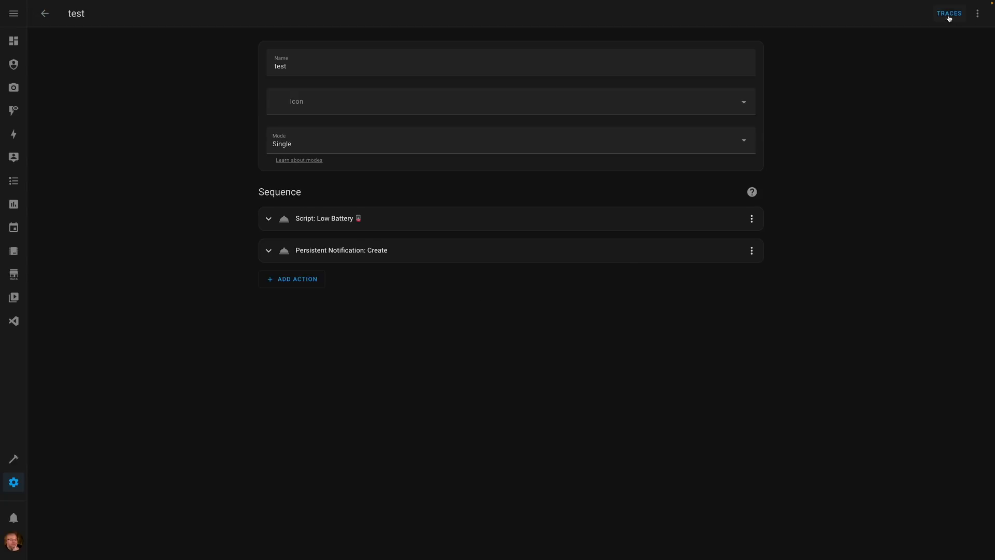
pyautogui.click(978, 14)
pyautogui.click(945, 64)
# - Read the low battery sensor notification created by the test script and dismiss it
pyautogui.click(20, 524)
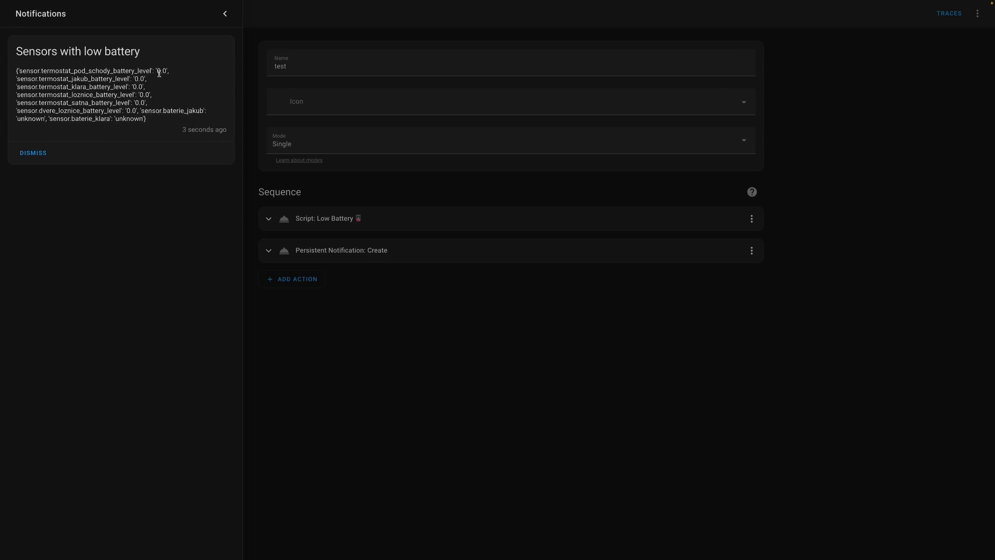
pyautogui.click(36, 152)
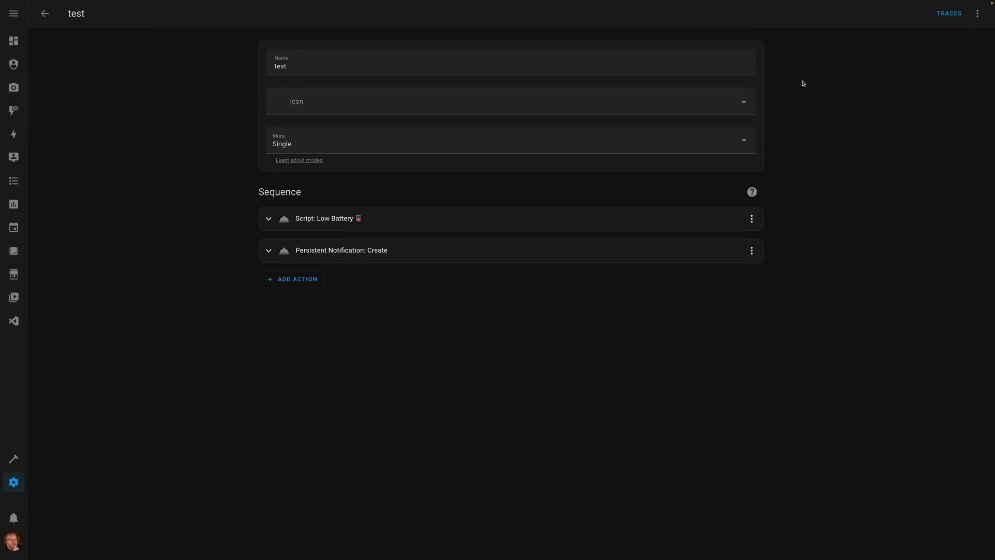
# - Examine the test script's trace for the persistent notification step, including the response data under its changed variables
pyautogui.click(948, 14)
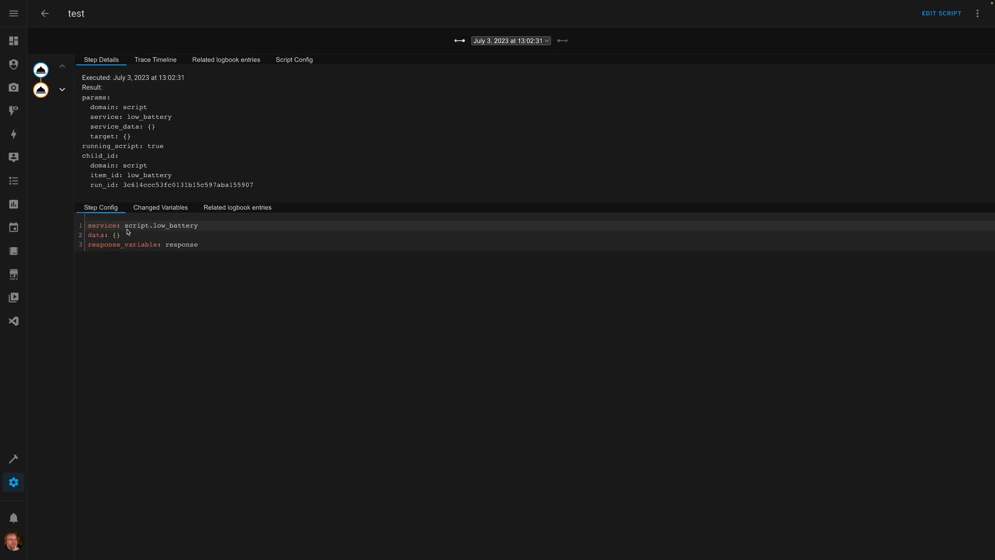
pyautogui.click(41, 92)
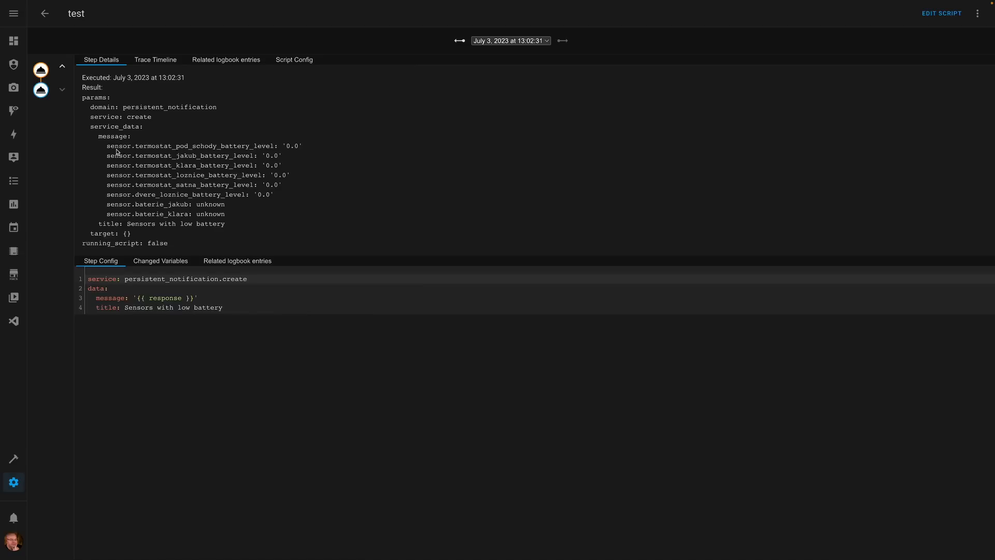
pyautogui.click(176, 265)
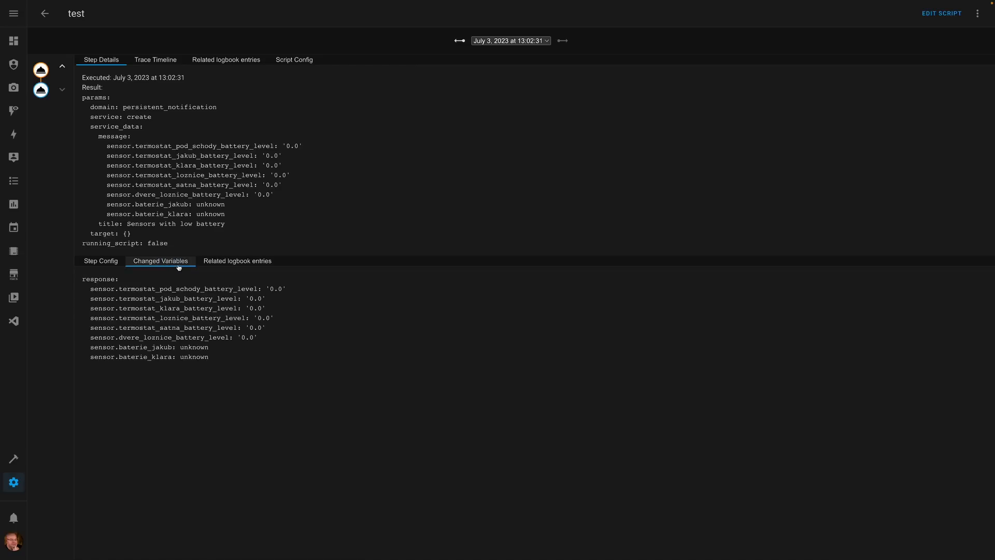
pyautogui.click(93, 290)
pyautogui.moveTo(93, 290); pyautogui.dragTo(217, 363)
pyautogui.click(341, 368)
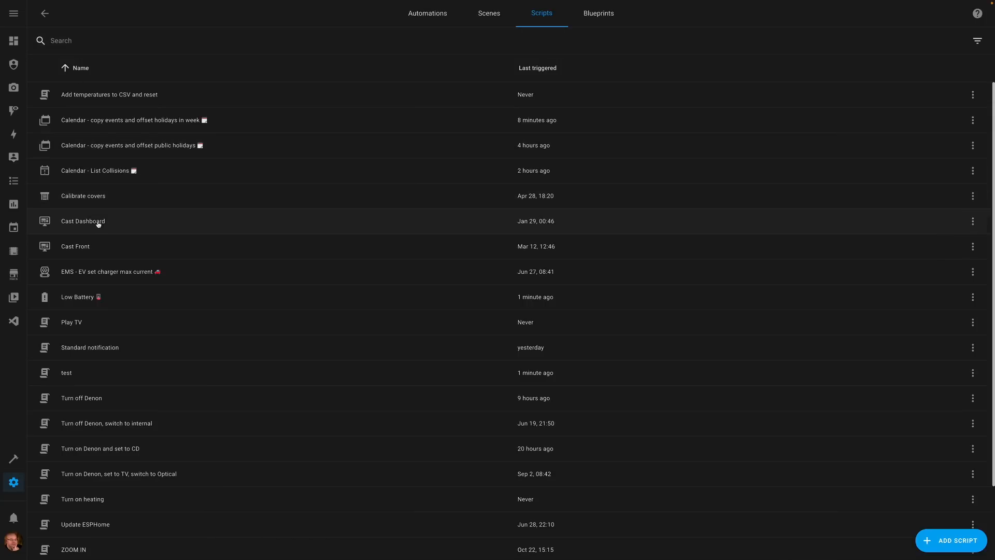
# - Open the Low Battery script from the script list and show its YAML code
pyautogui.click(85, 297)
pyautogui.click(975, 17)
pyautogui.click(953, 110)
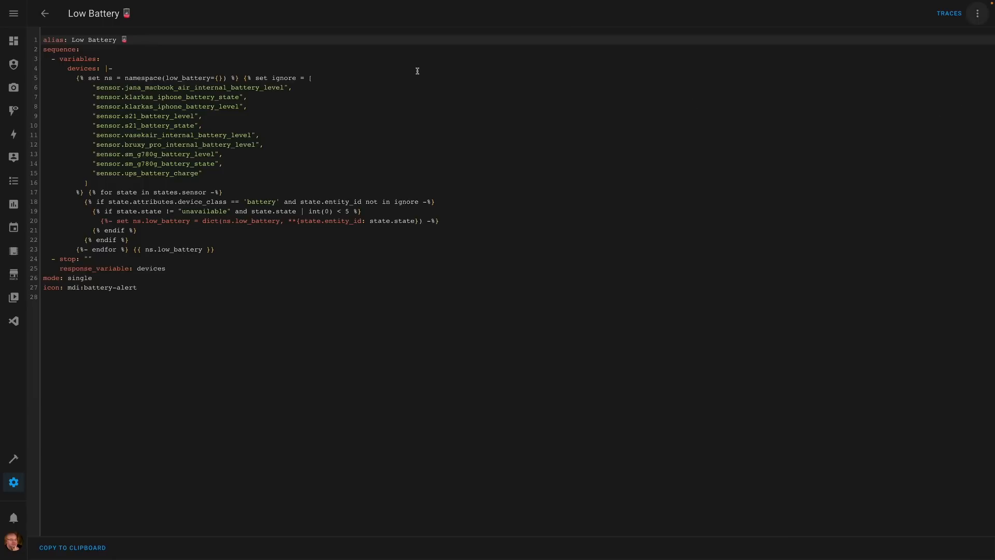